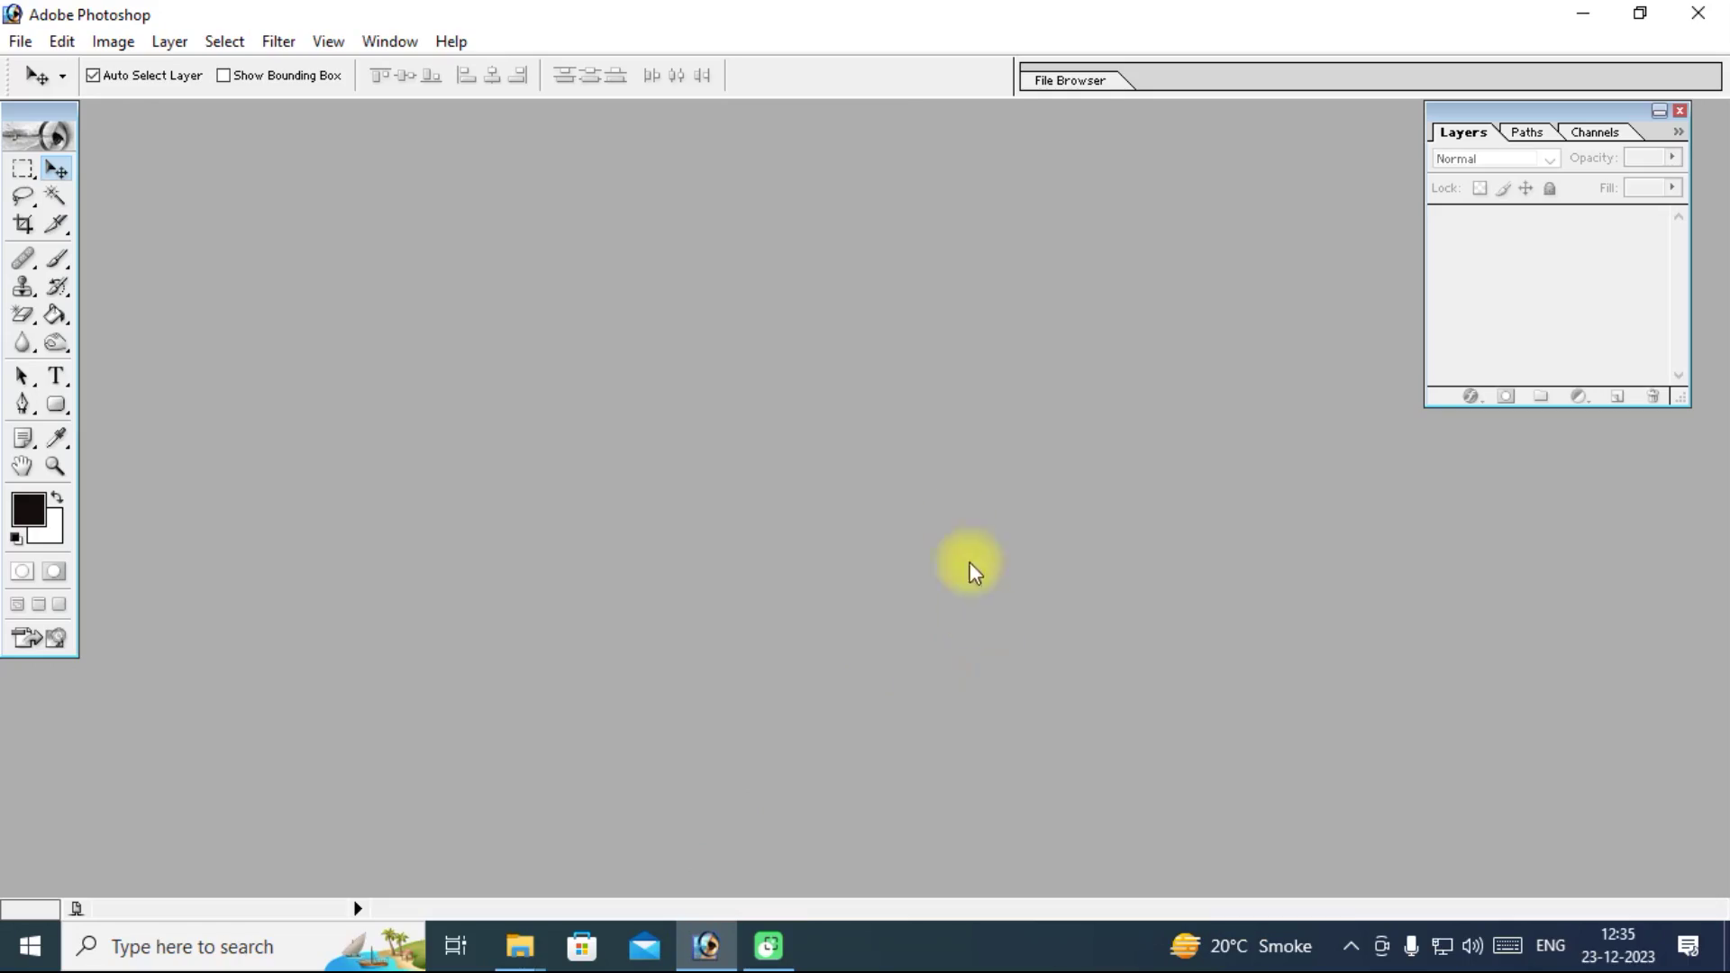
Show the Actions panel from the Window menu.
left_click(391, 43)
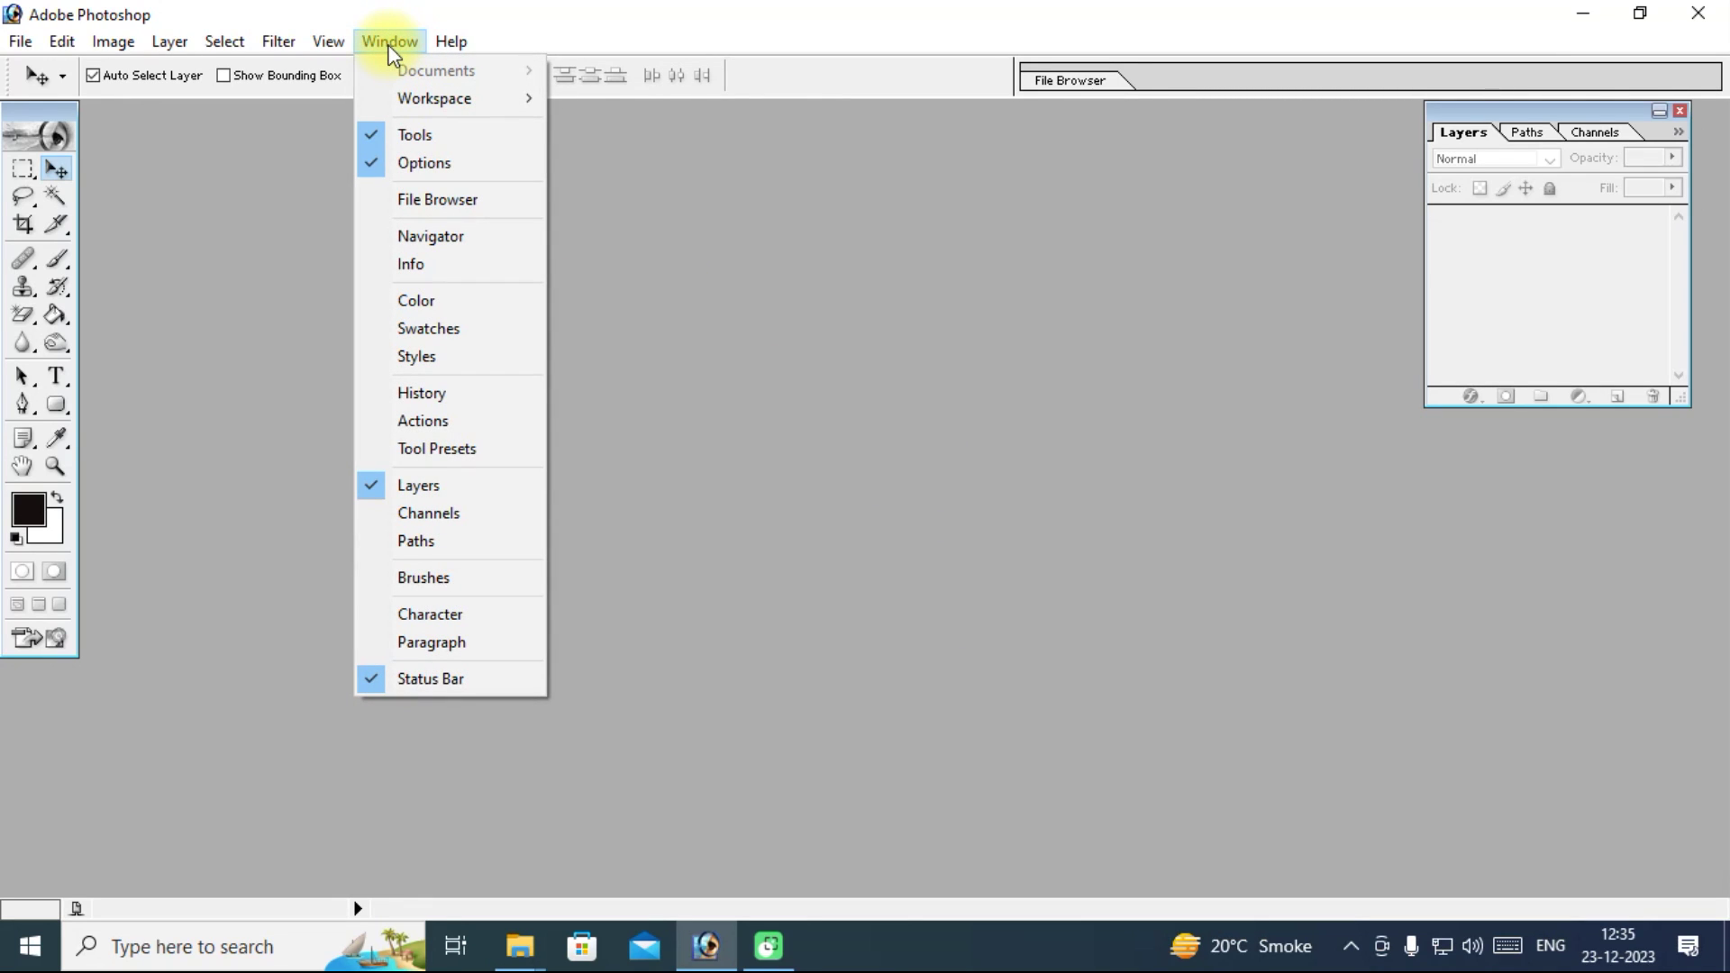
left_click(396, 45)
left_click(448, 427)
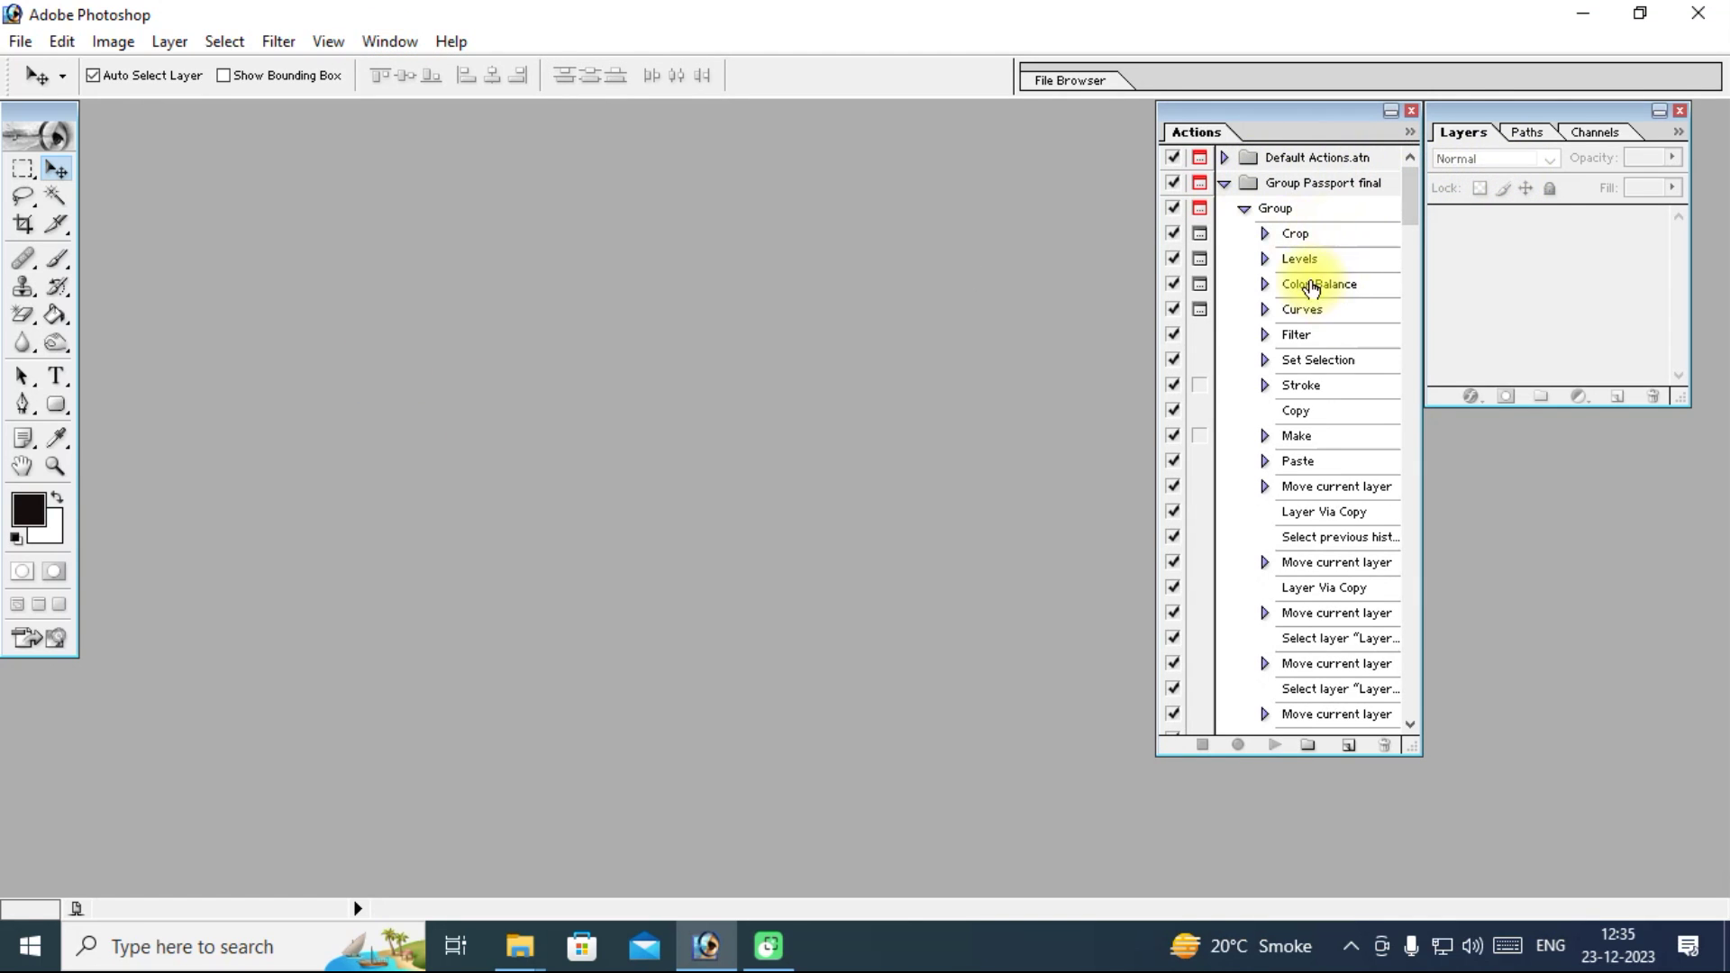
Switch the Actions panel to Button Mode and back to list view.
left_click(1410, 133)
left_click(1018, 99)
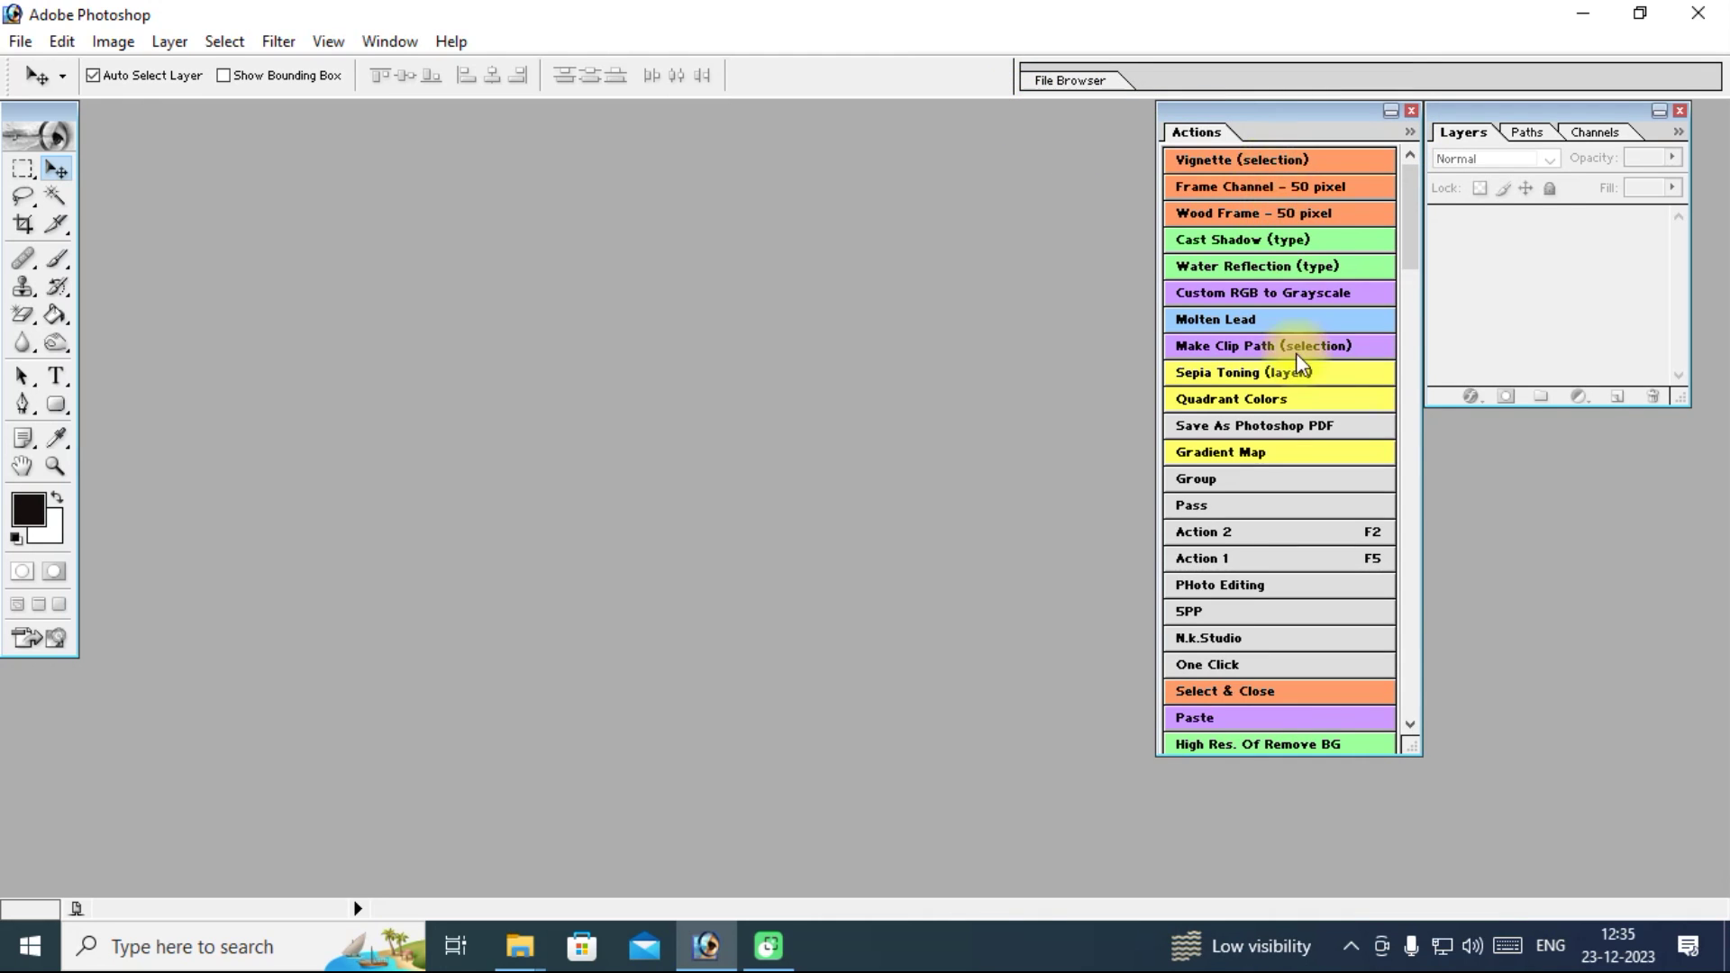
left_click(1411, 132)
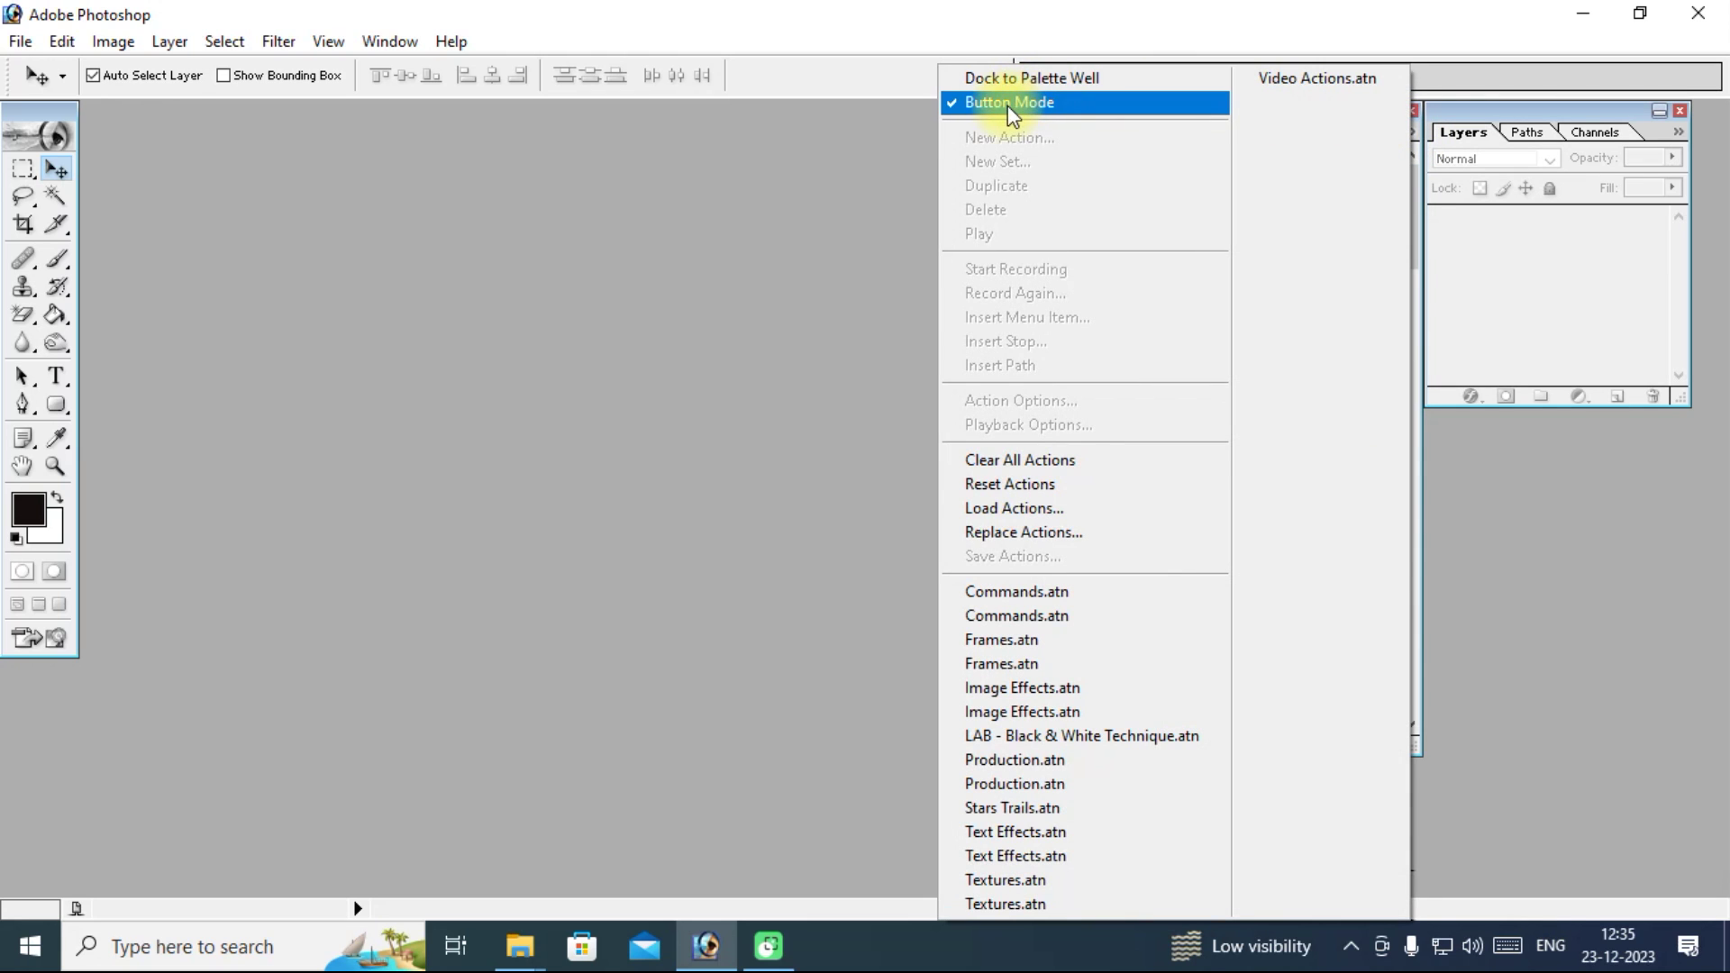
left_click(1007, 106)
mouse_move(519, 946)
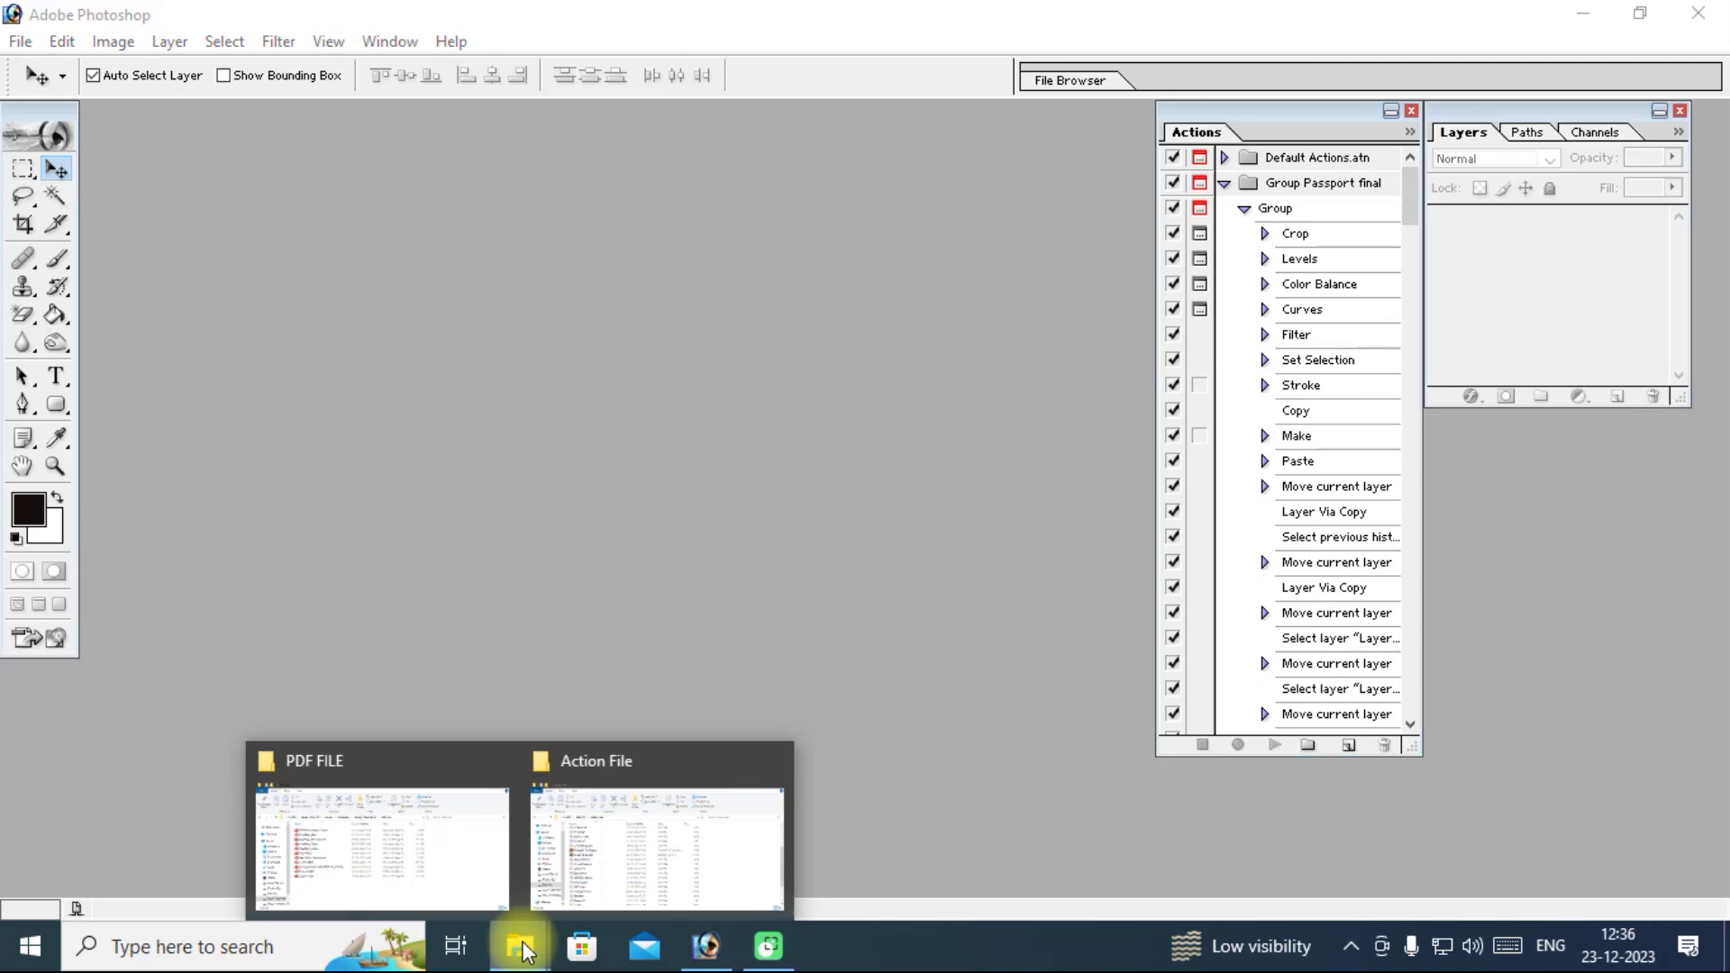
Drag Aadhar Card.atn from the Action File folder into Photoshop to load it.
left_click(658, 834)
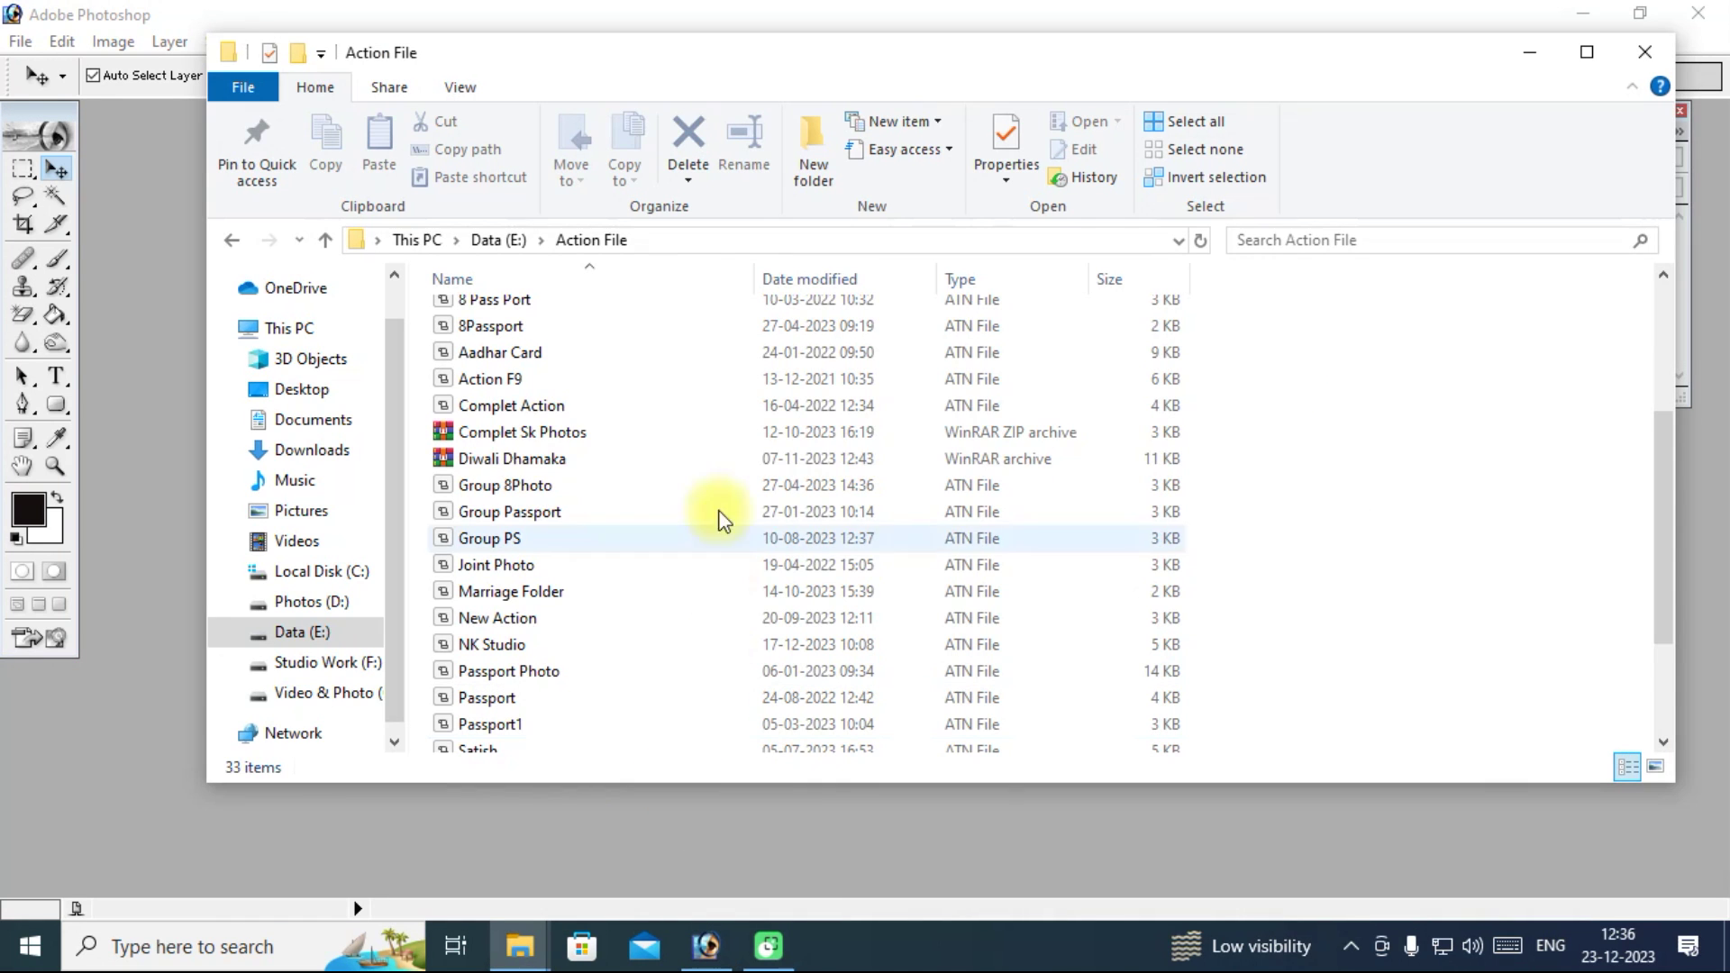
left_click(471, 350)
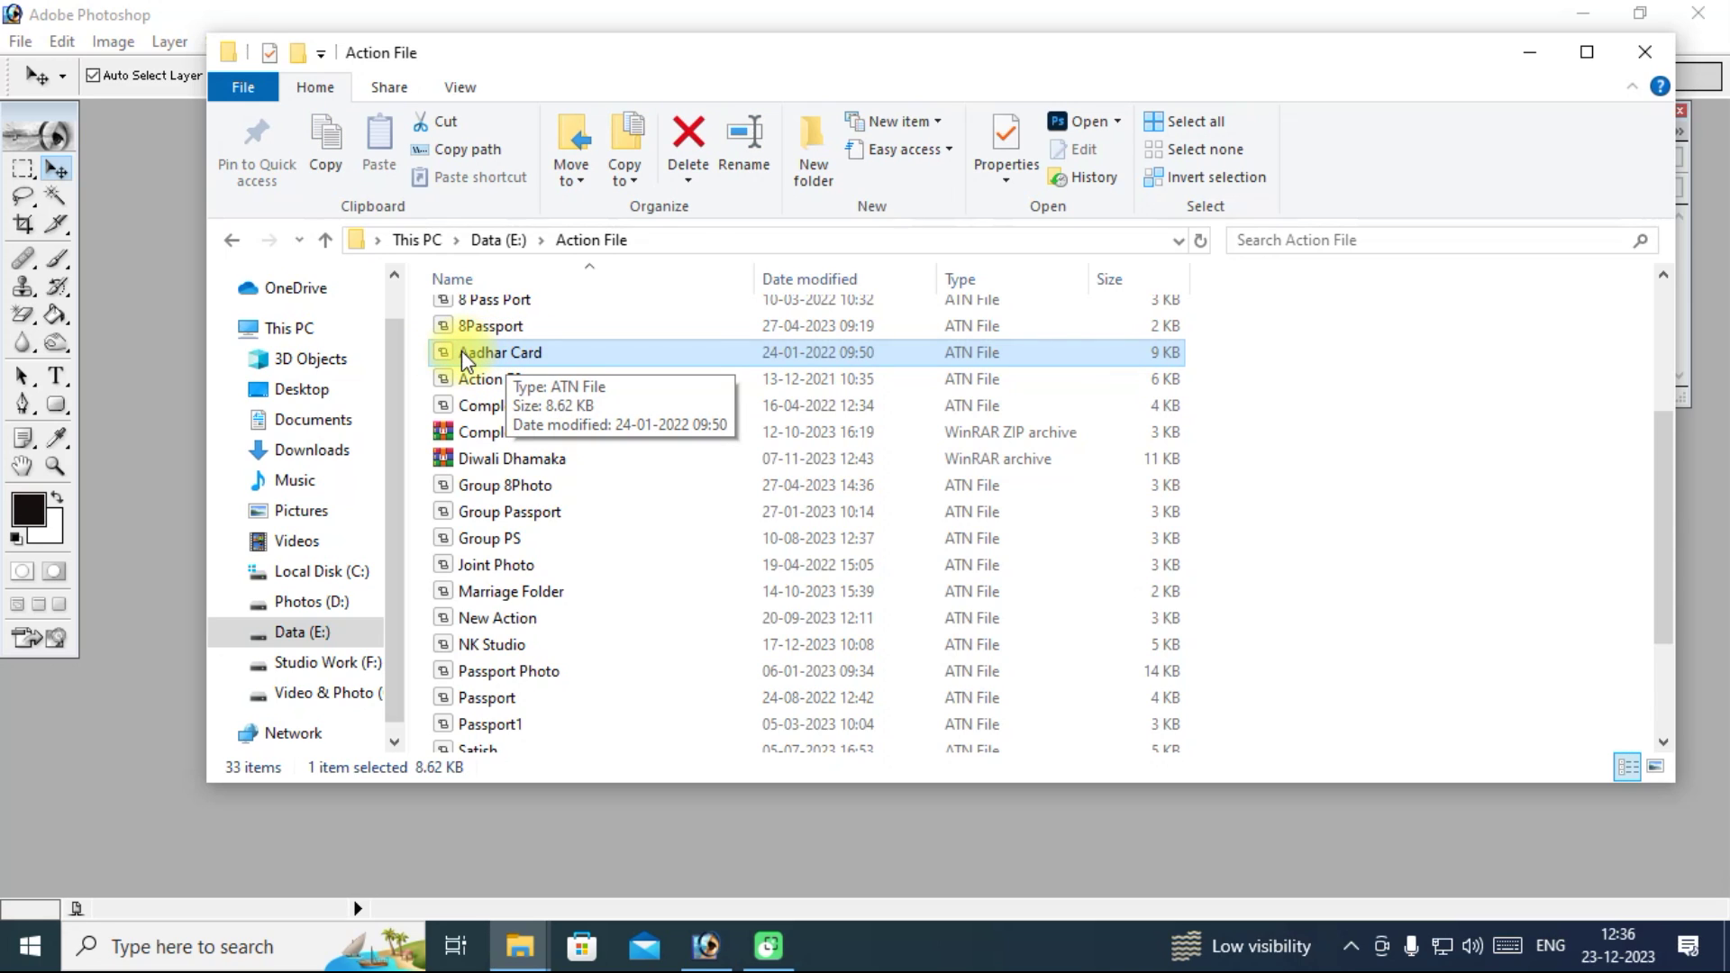
left_click_drag(461, 350, 730, 839)
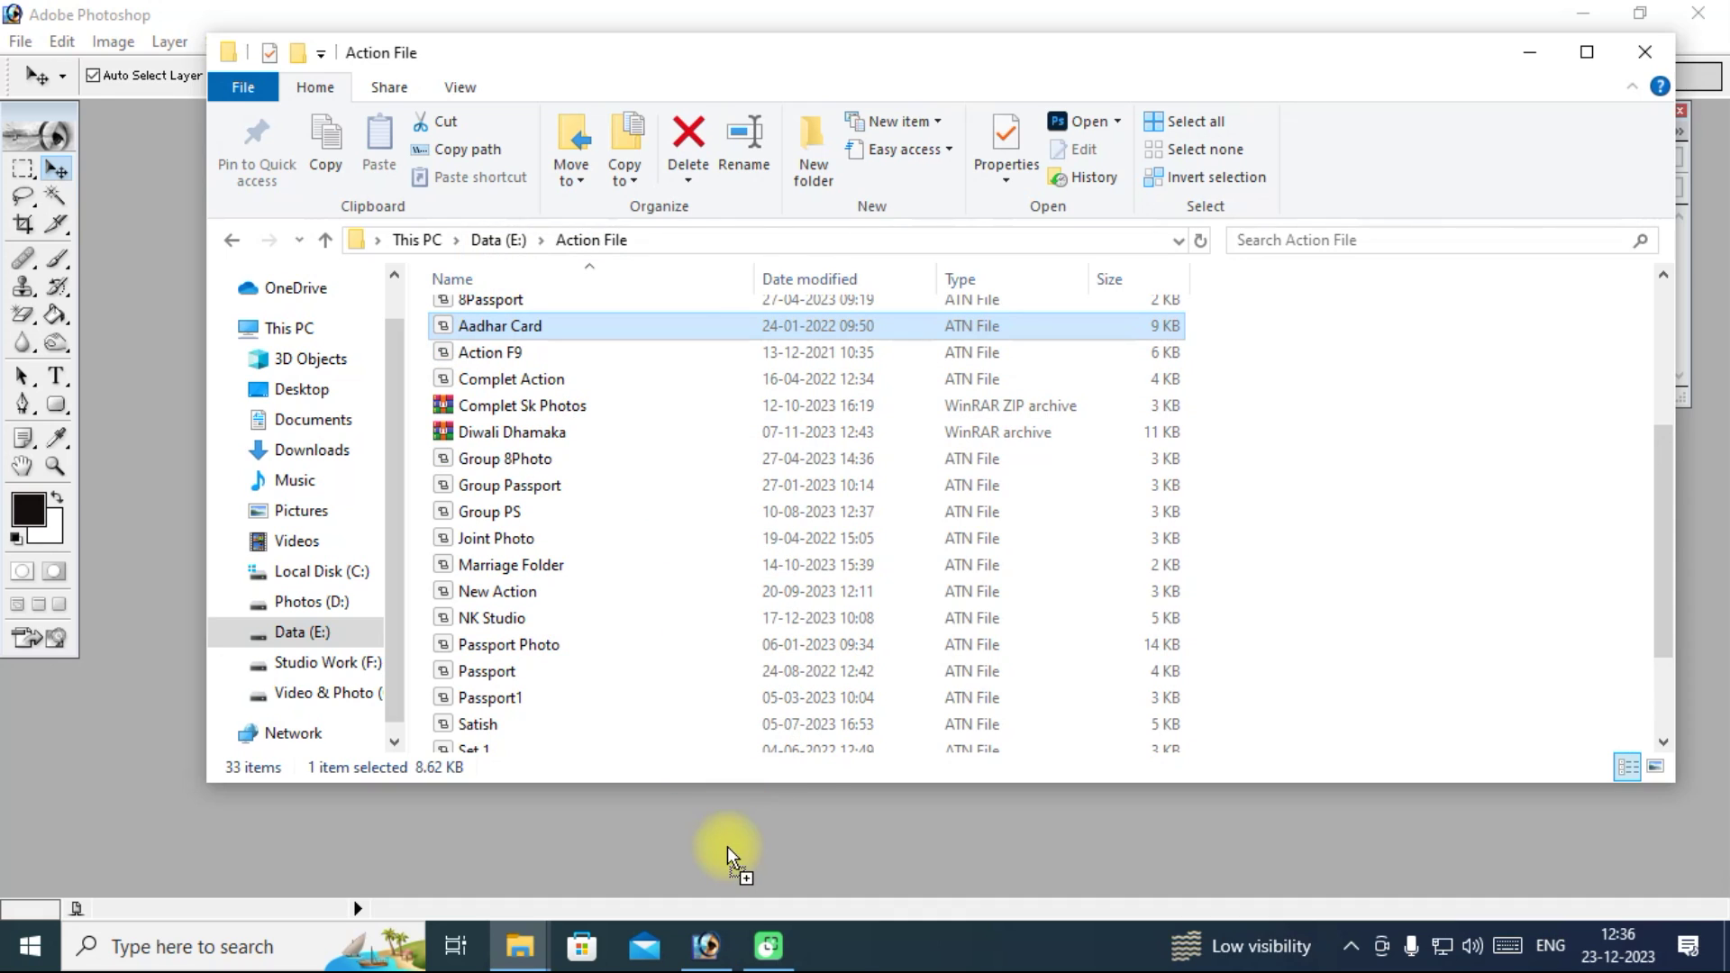
left_click_drag(727, 846, 727, 847)
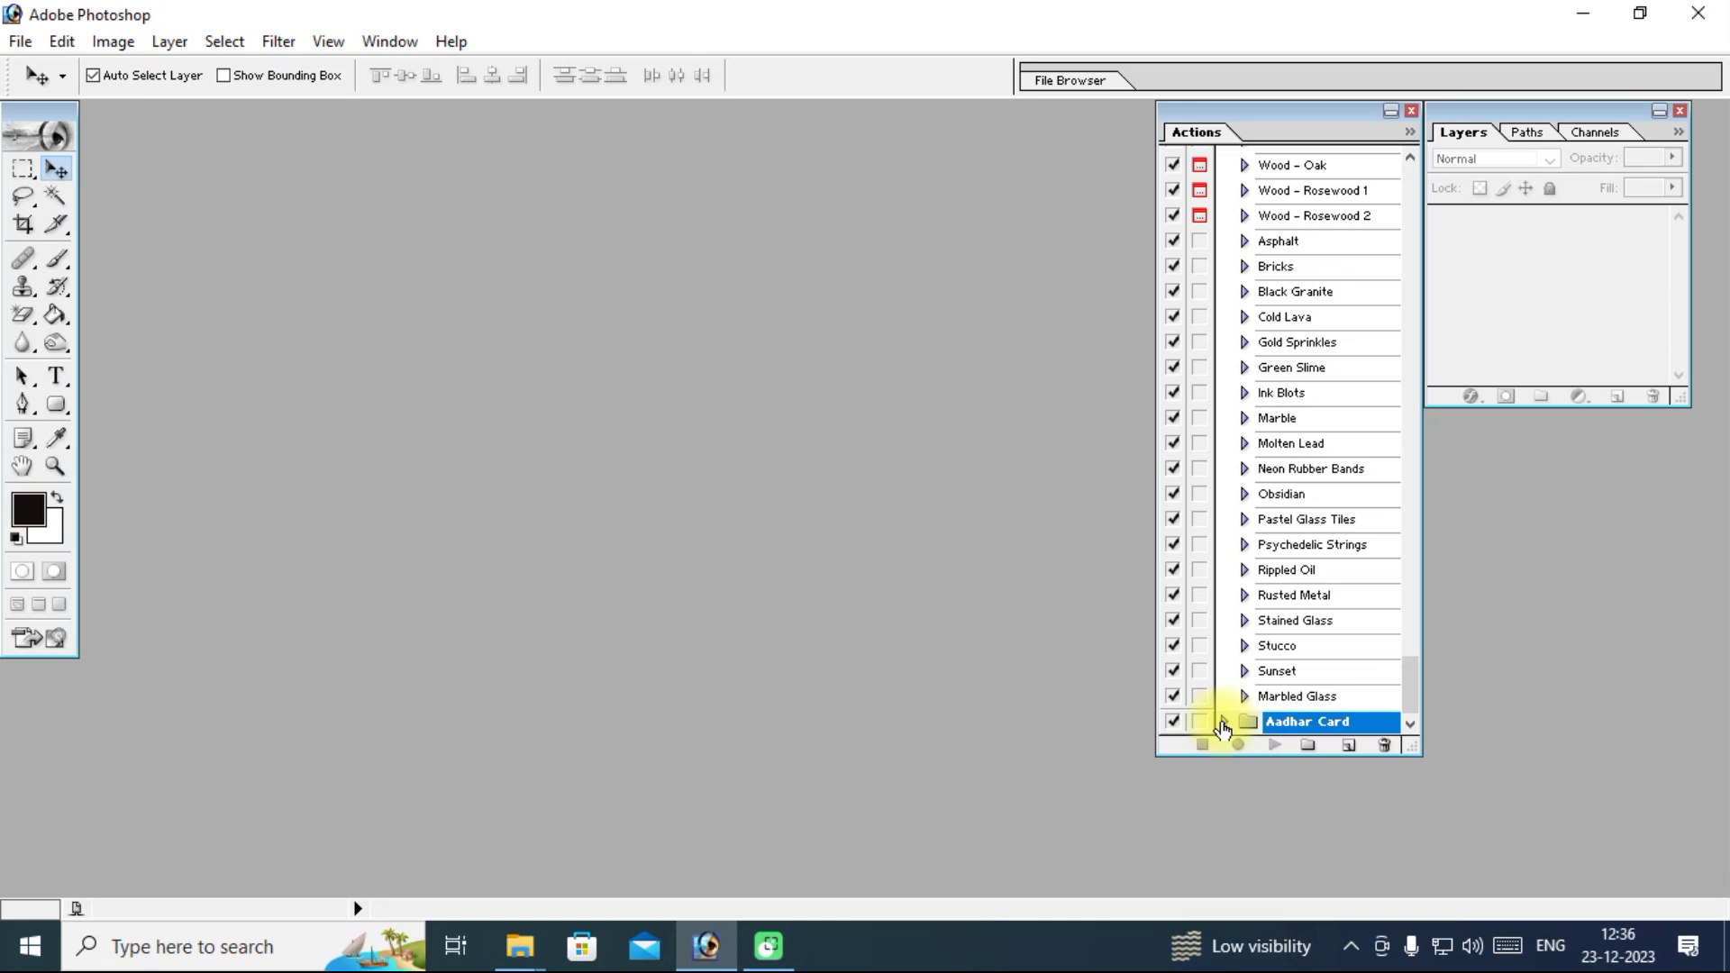
Expand the Aadhar Card set and select its Adhar Card SK action.
left_click(1223, 723)
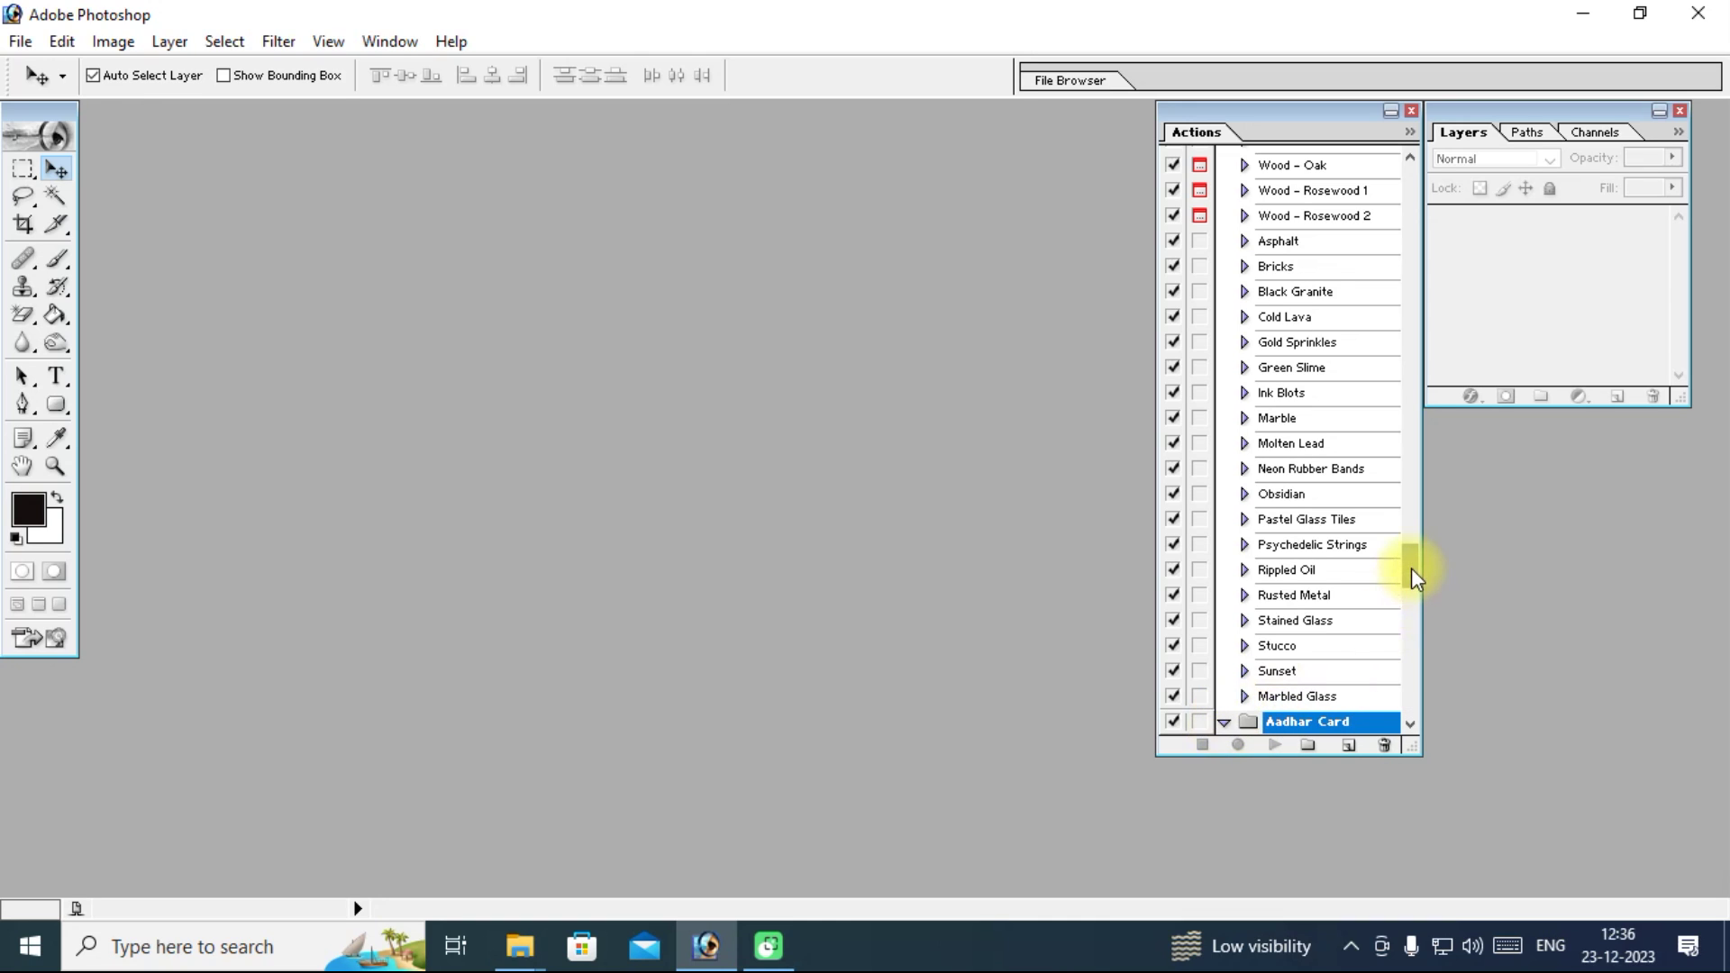
left_click_drag(1411, 566, 1411, 607)
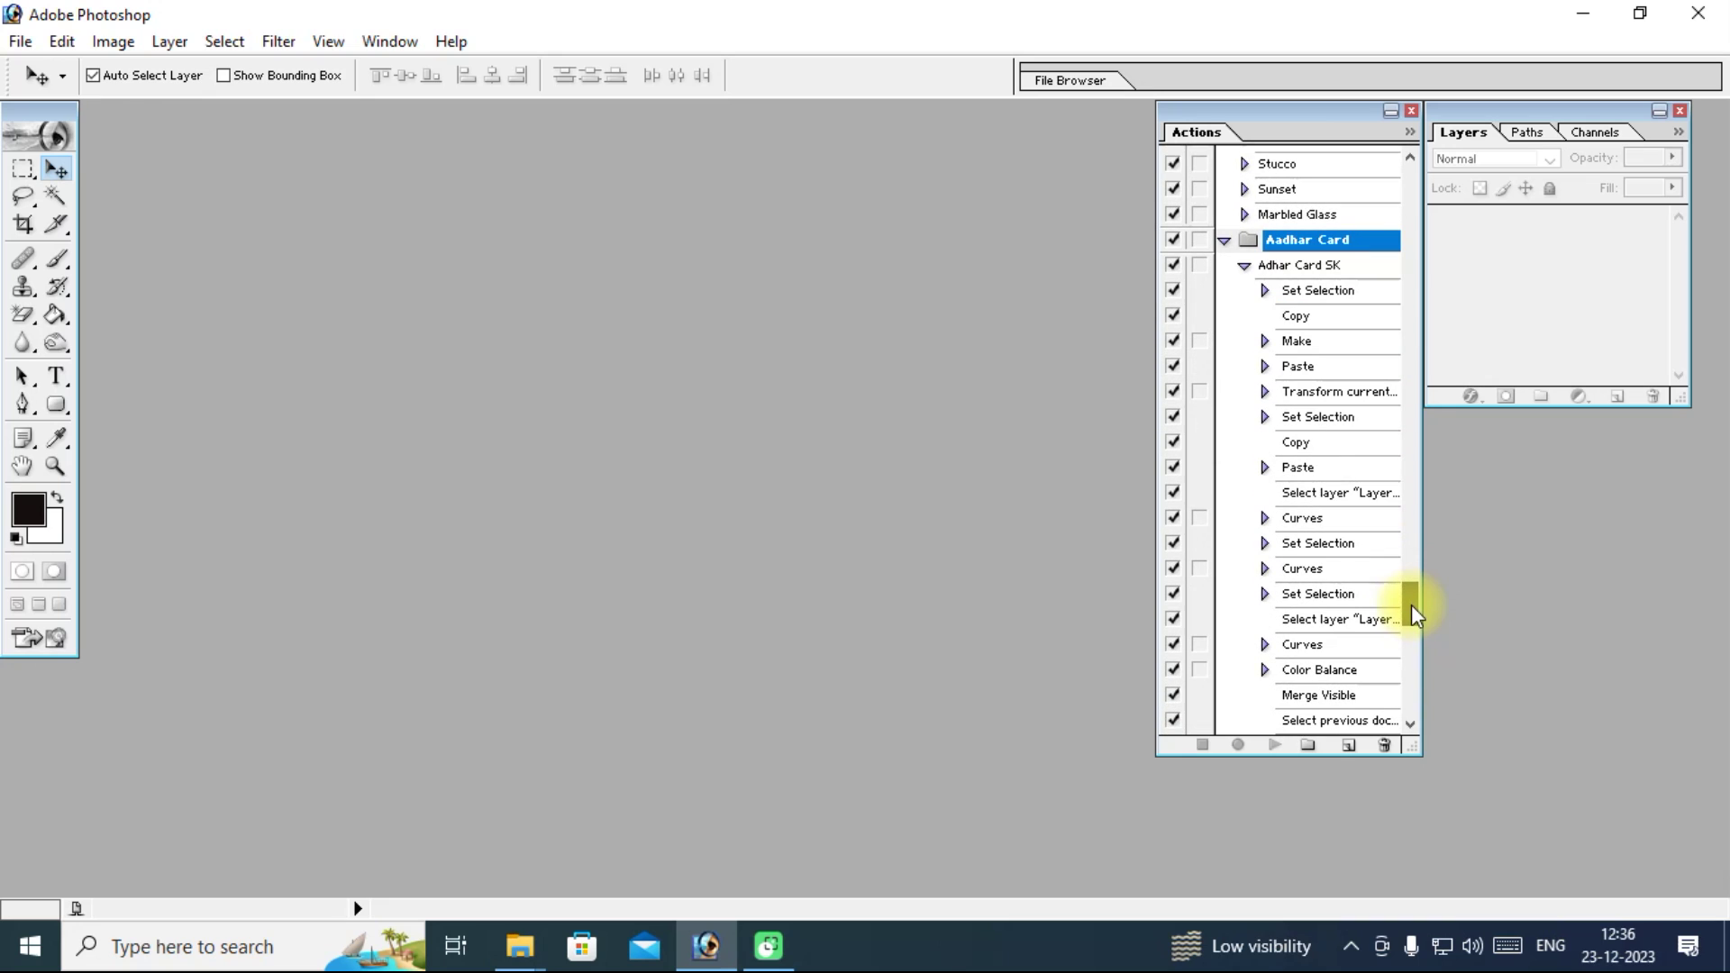
left_click(1301, 268)
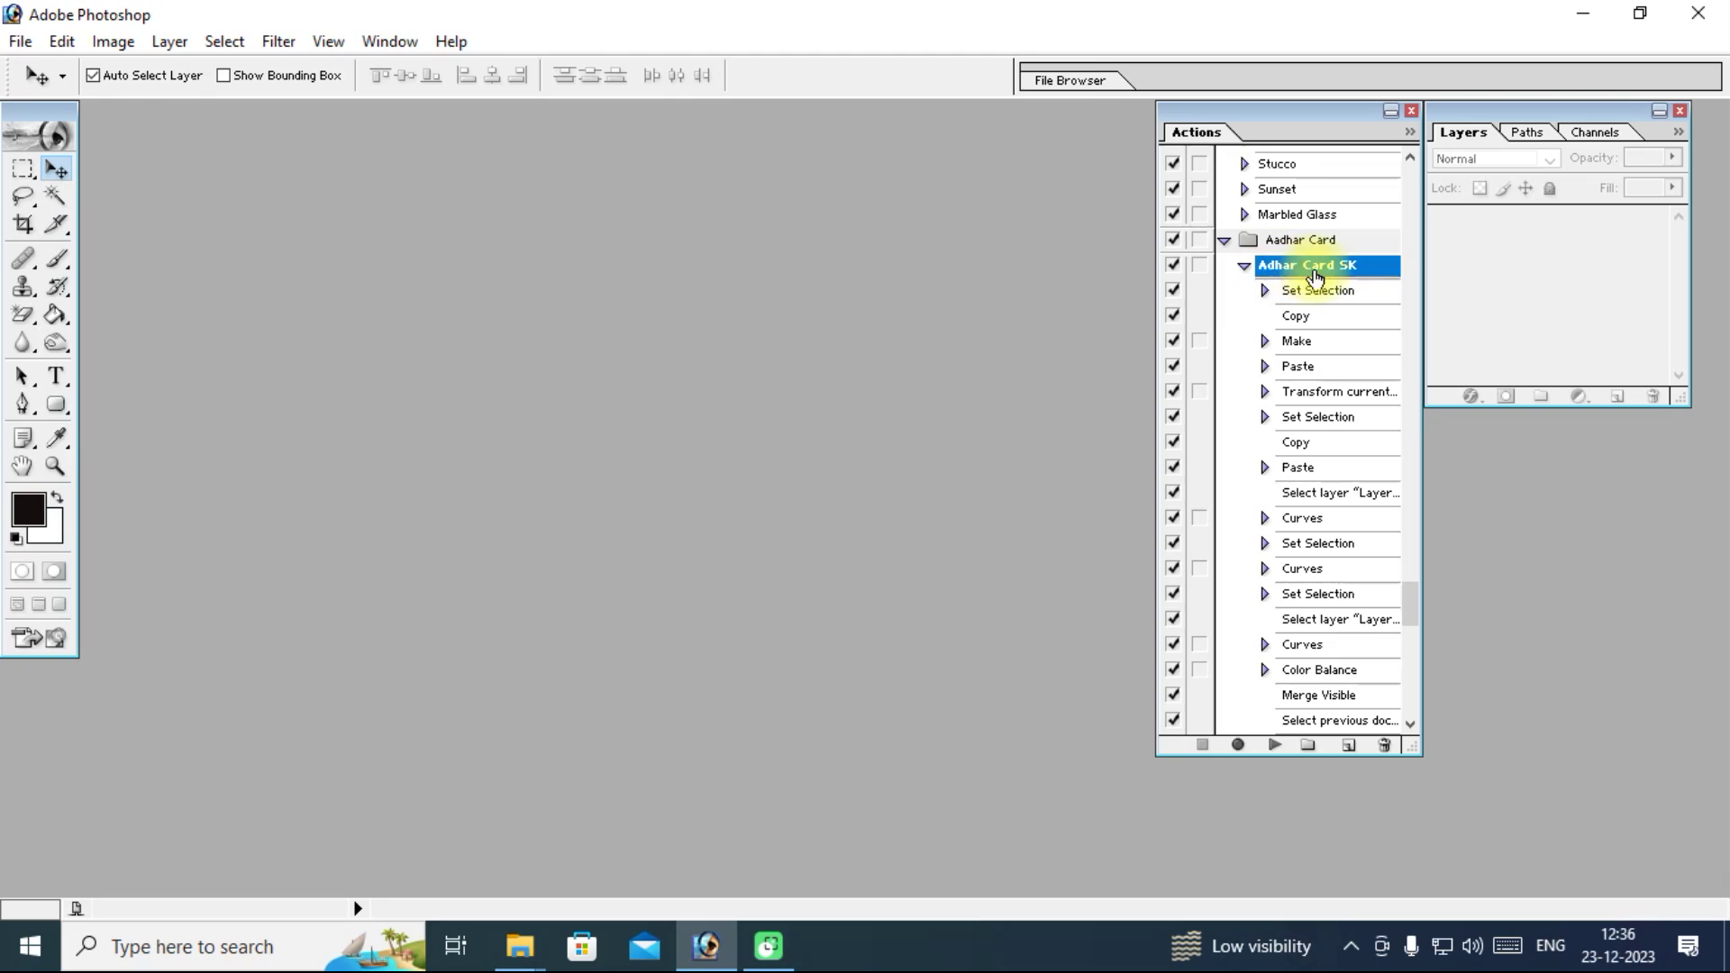
mouse_move(519, 946)
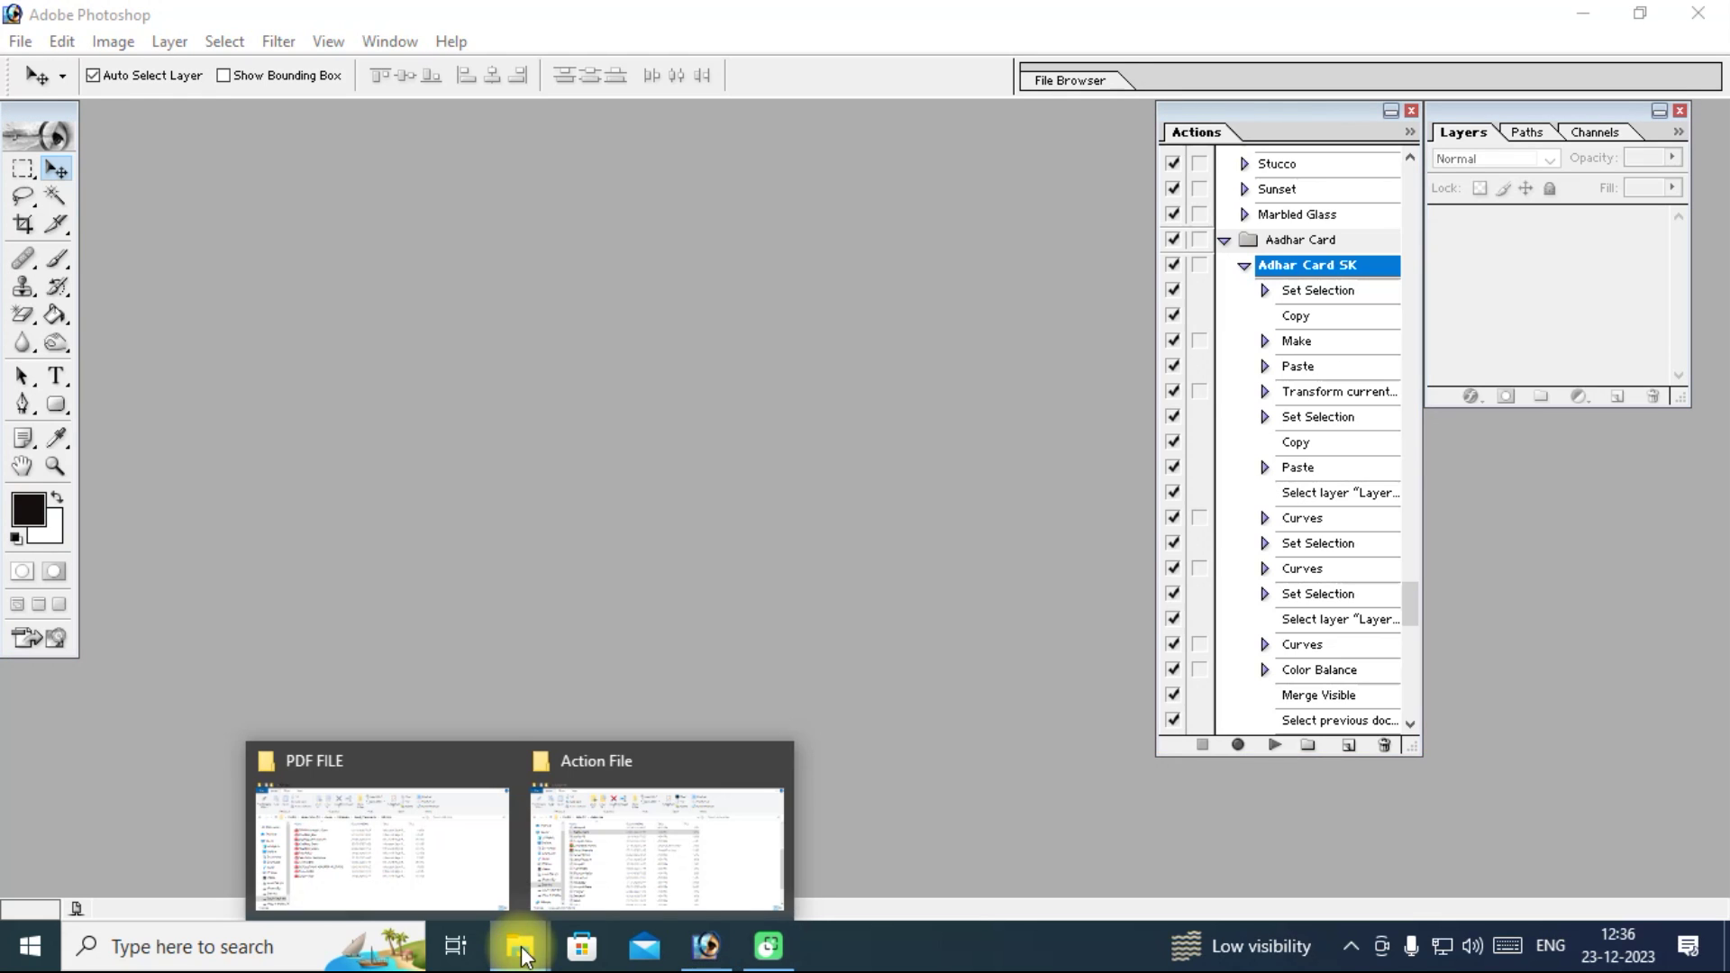
left_click(439, 851)
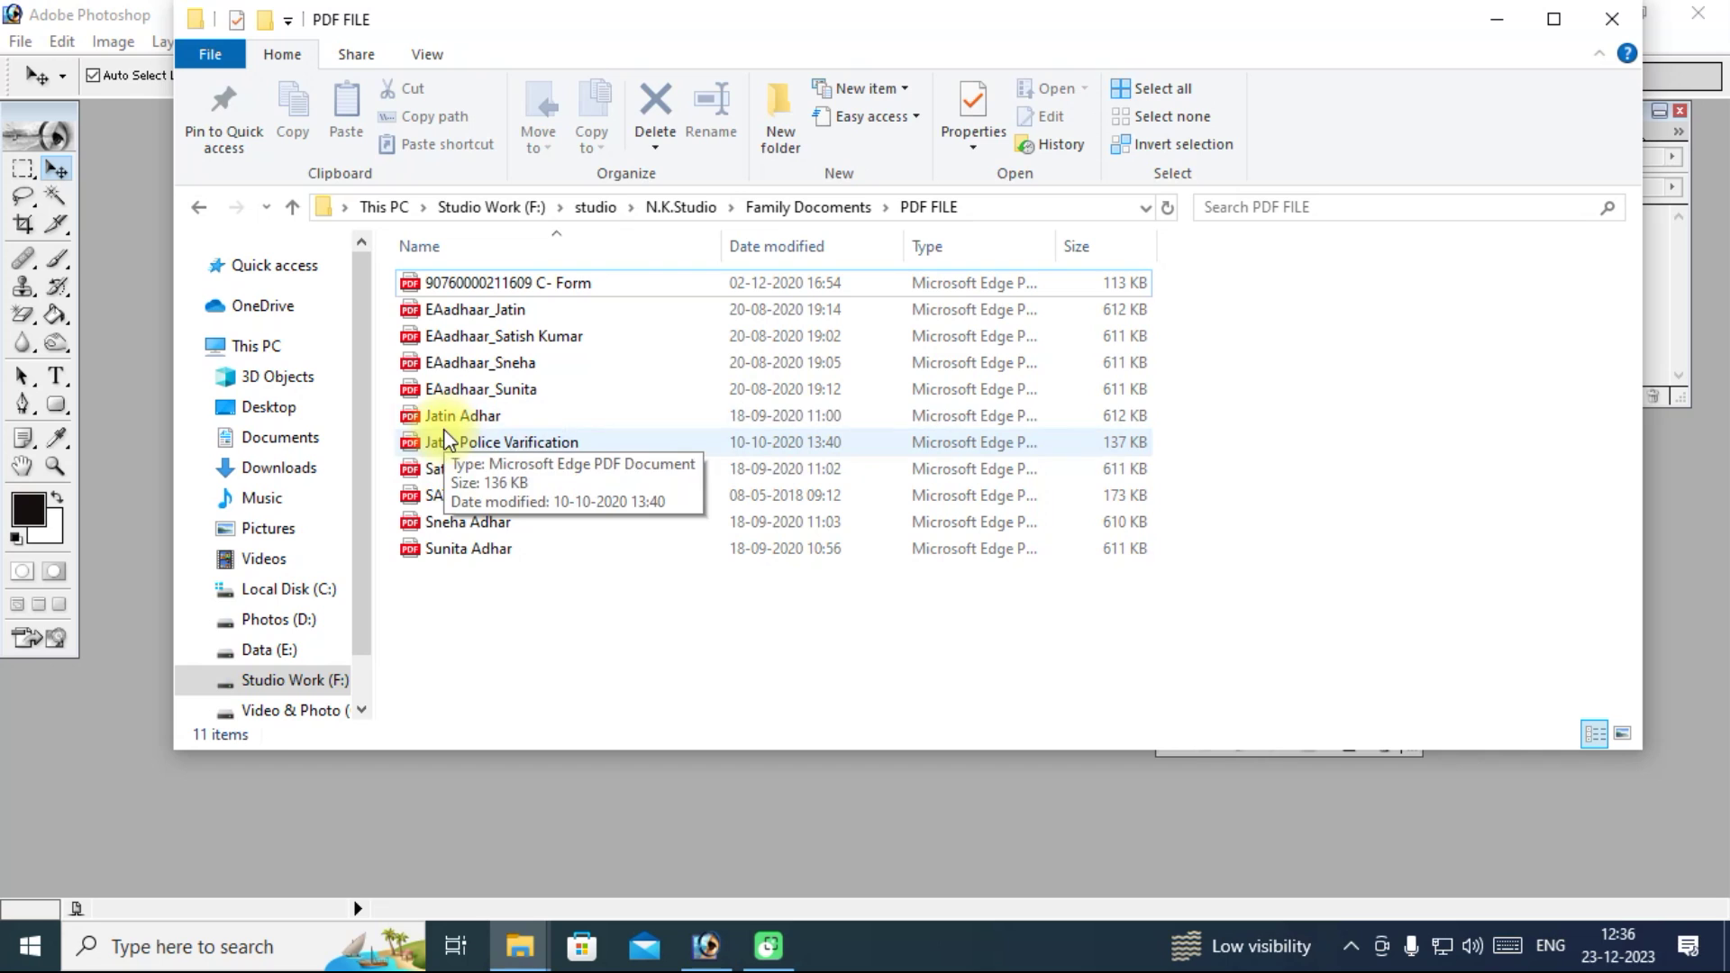
Drag the Aadhaar PDF from PDF FILE onto Photoshop, triggering a wrong-document error.
left_click_drag(440, 473, 813, 833)
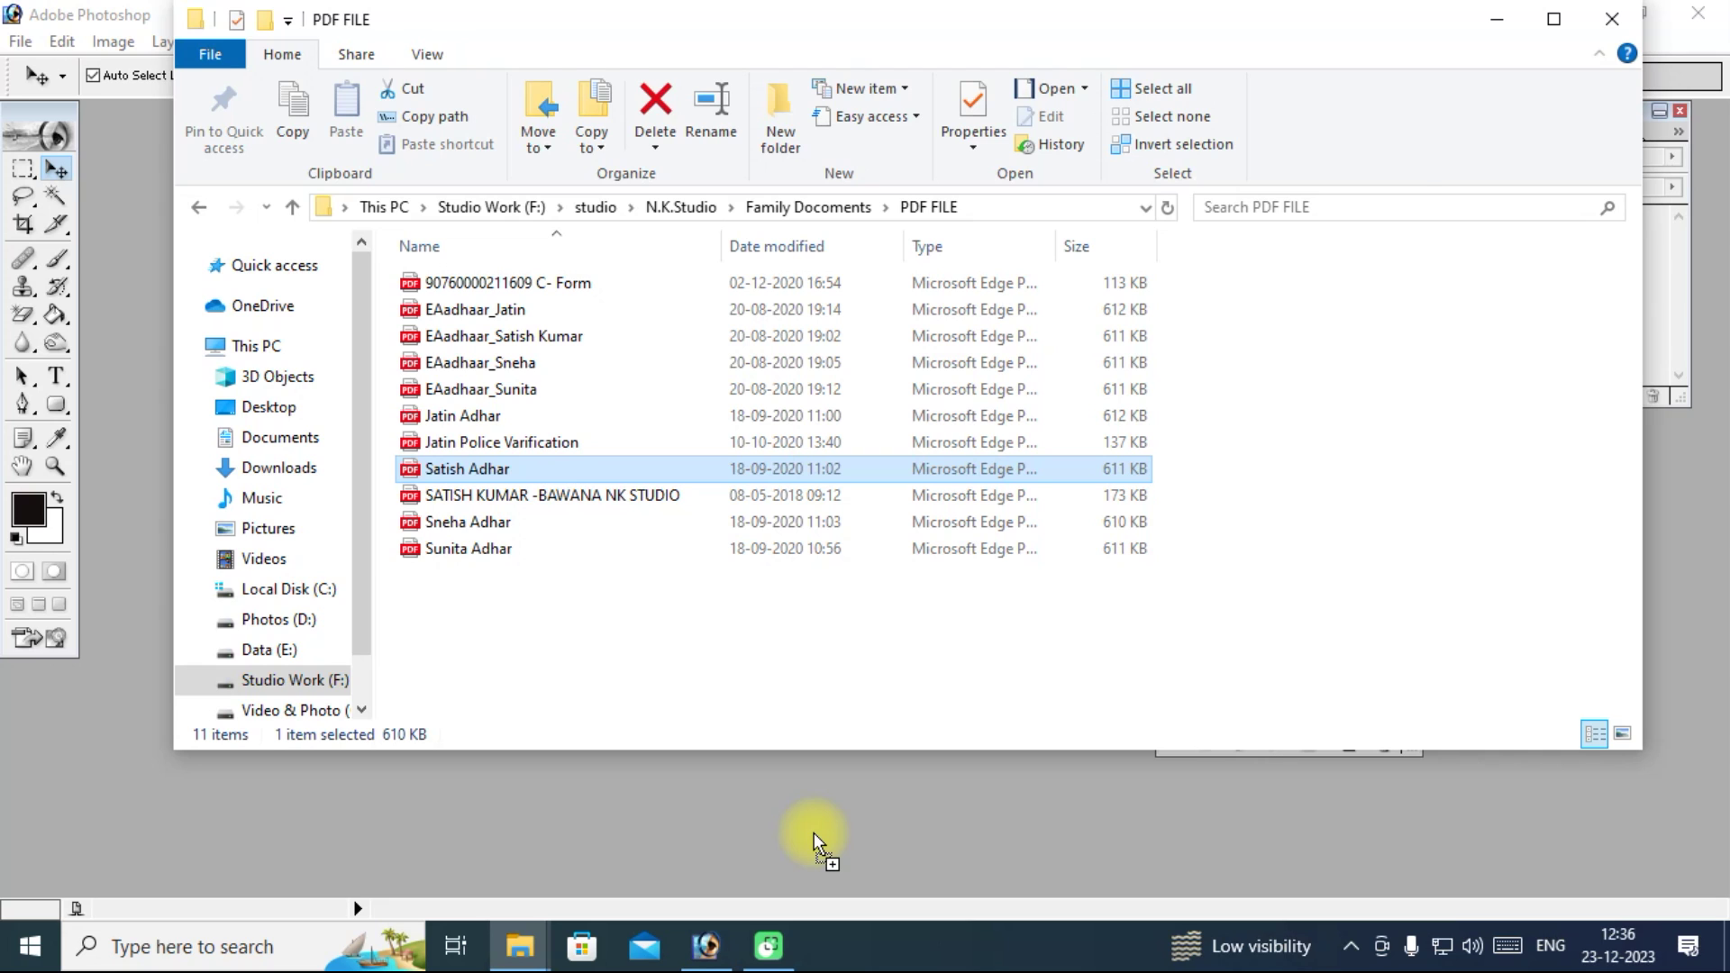
left_click_drag(813, 833, 814, 833)
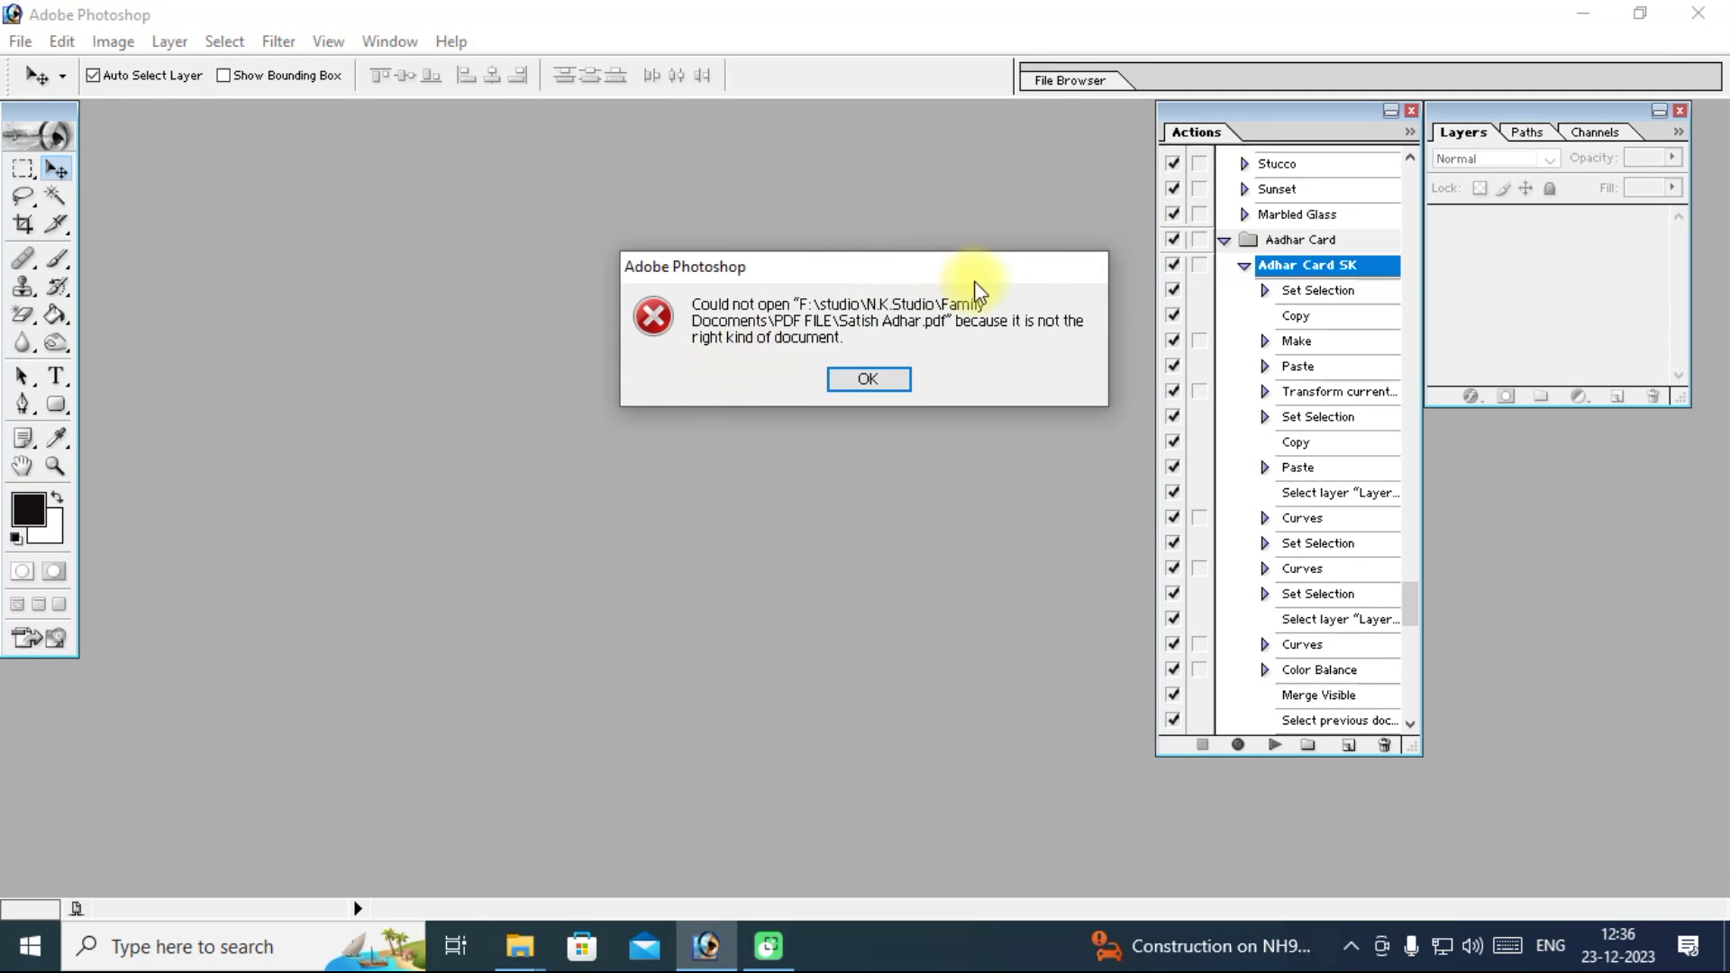
Dismiss the error and jump from Photoshop to ImageReady.
left_click(863, 386)
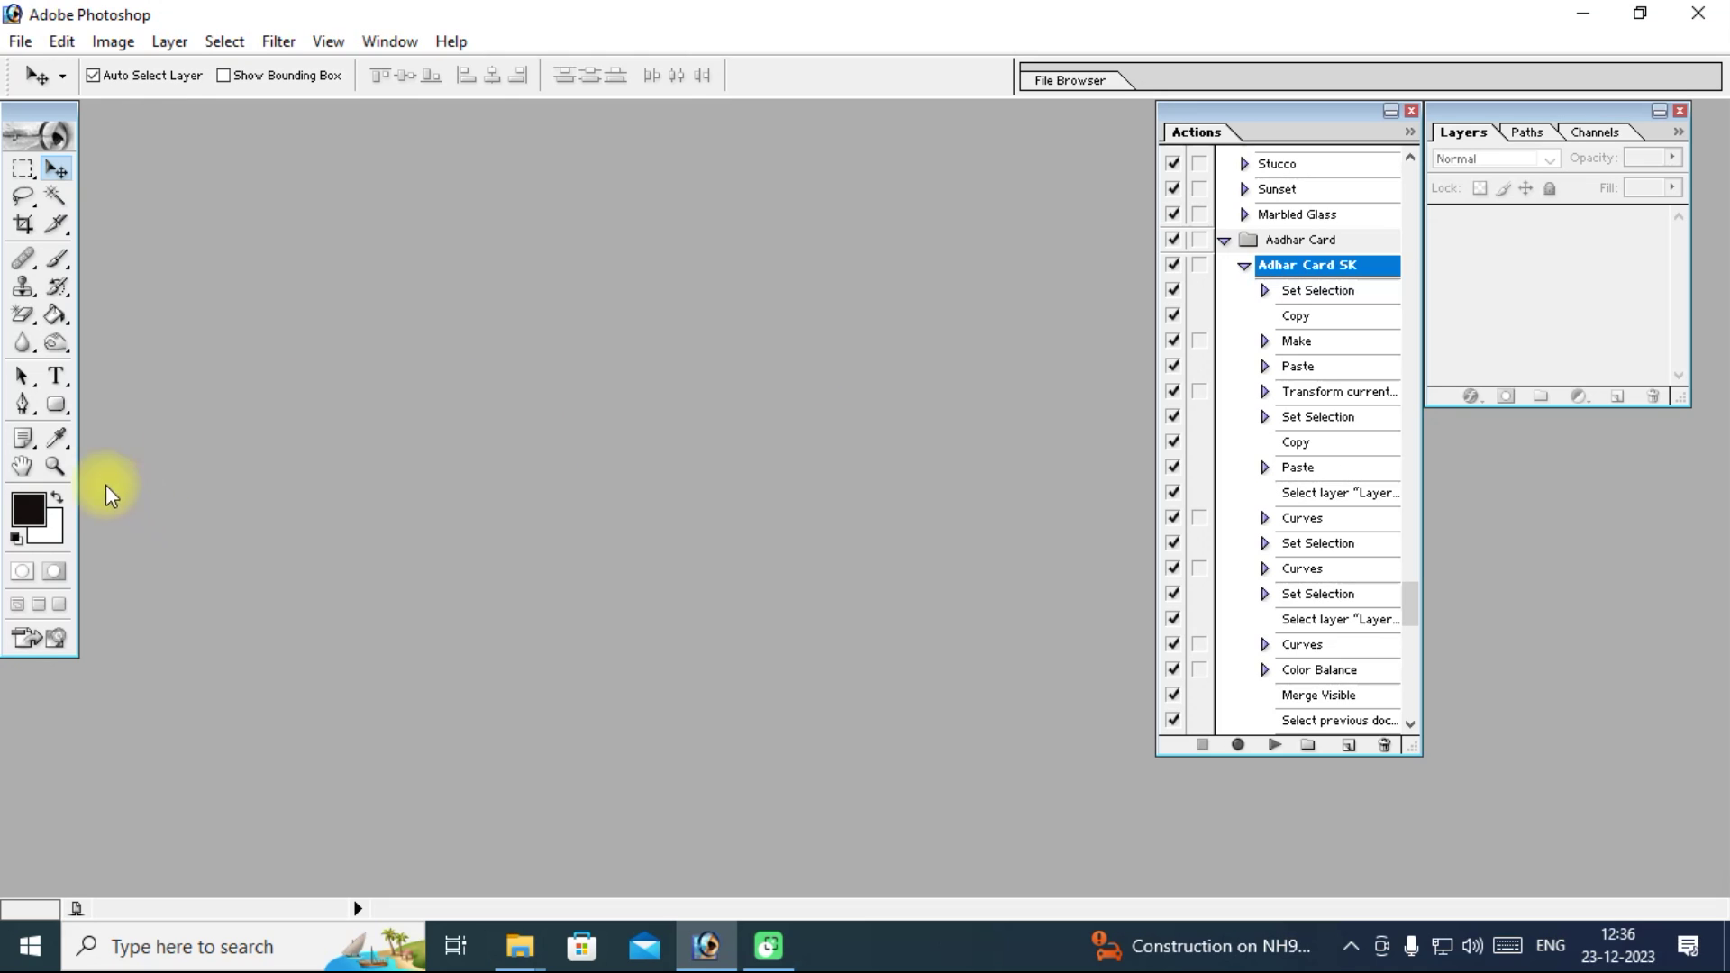
left_click(58, 640)
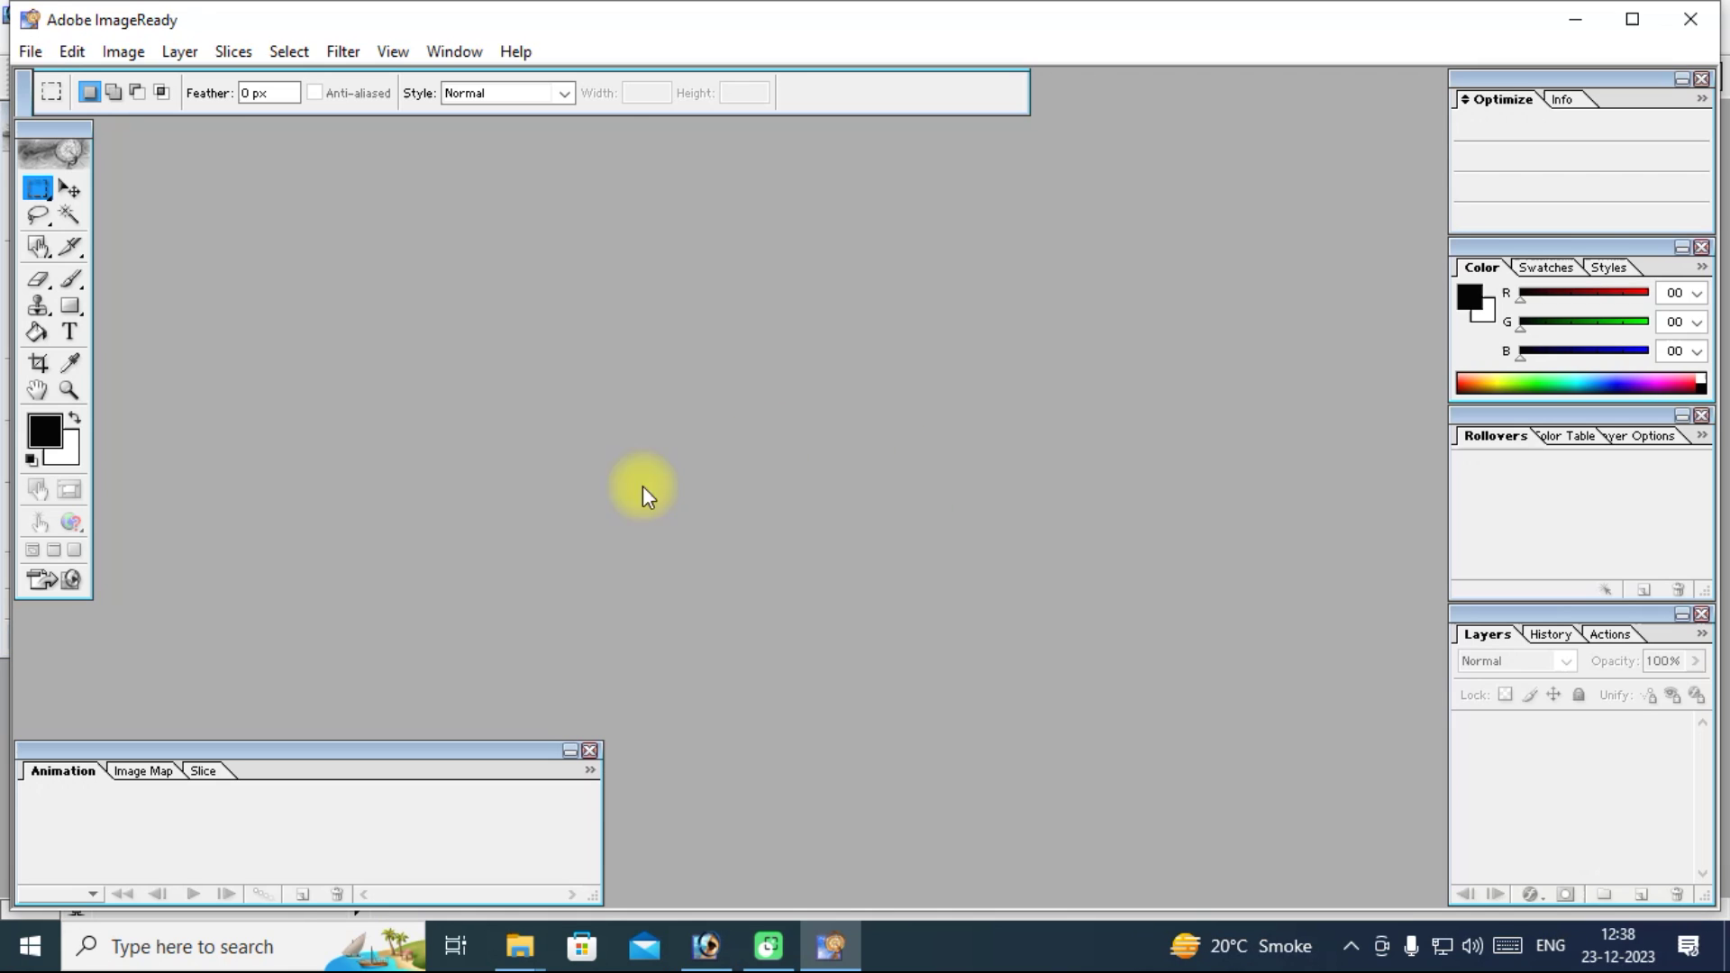
Drop the Aadhaar PDF onto ImageReady and unlock it with its password.
left_click(520, 946)
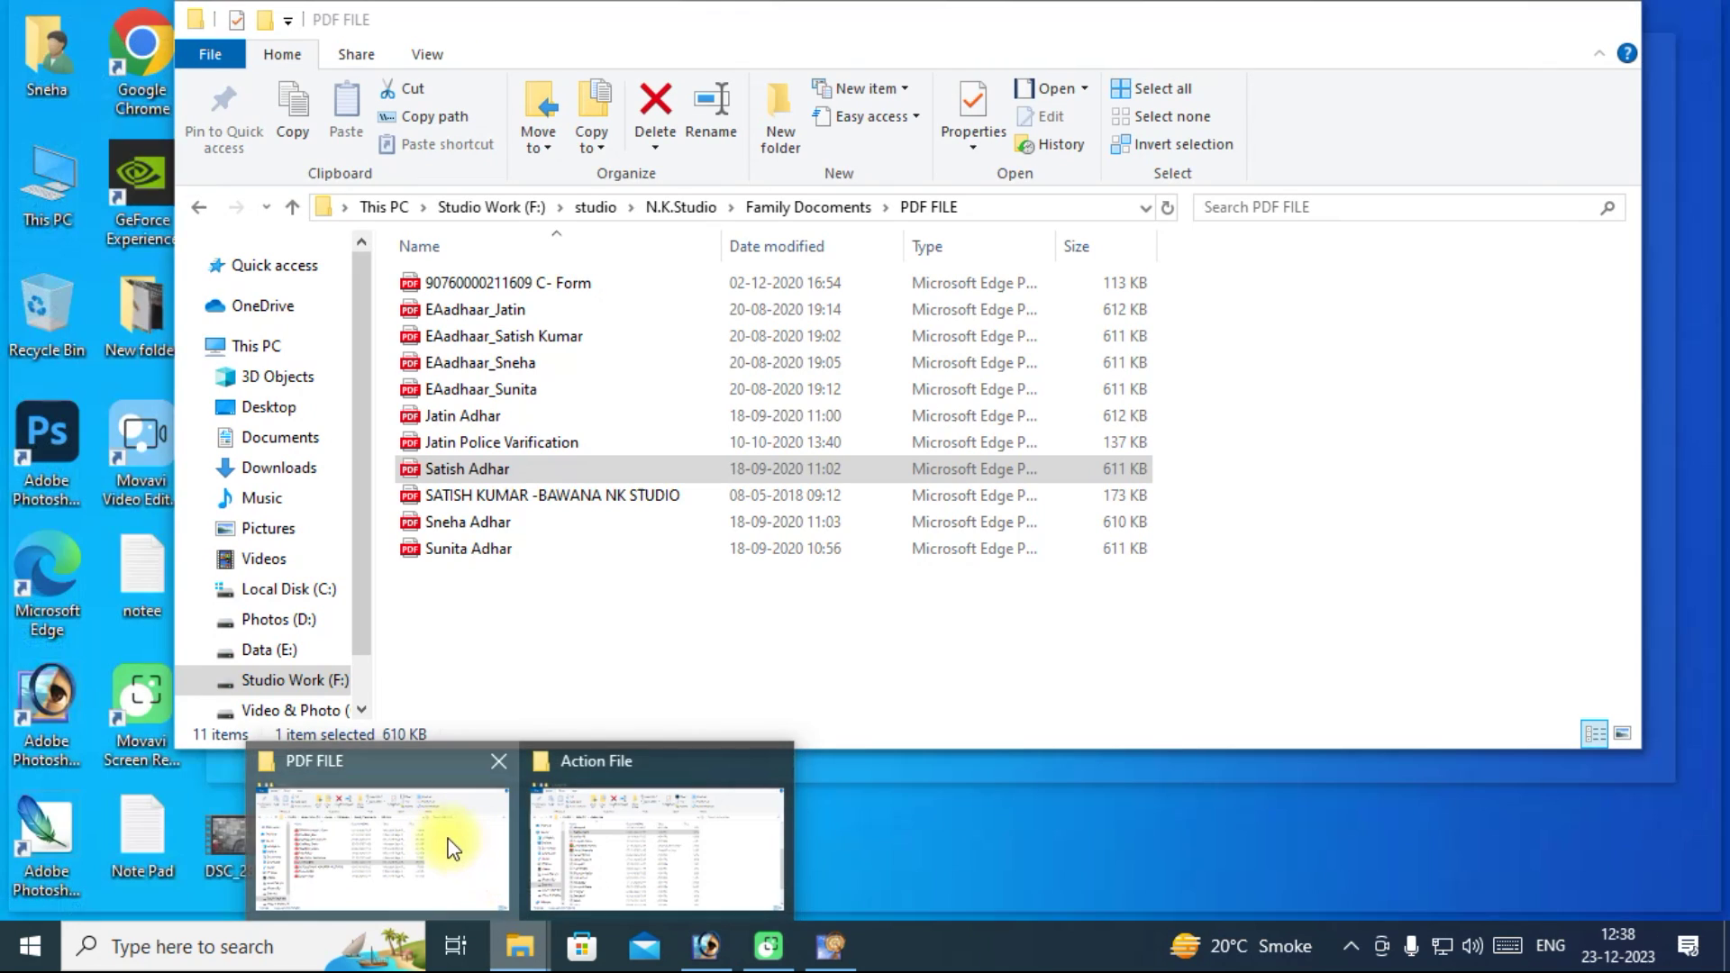
left_click(455, 847)
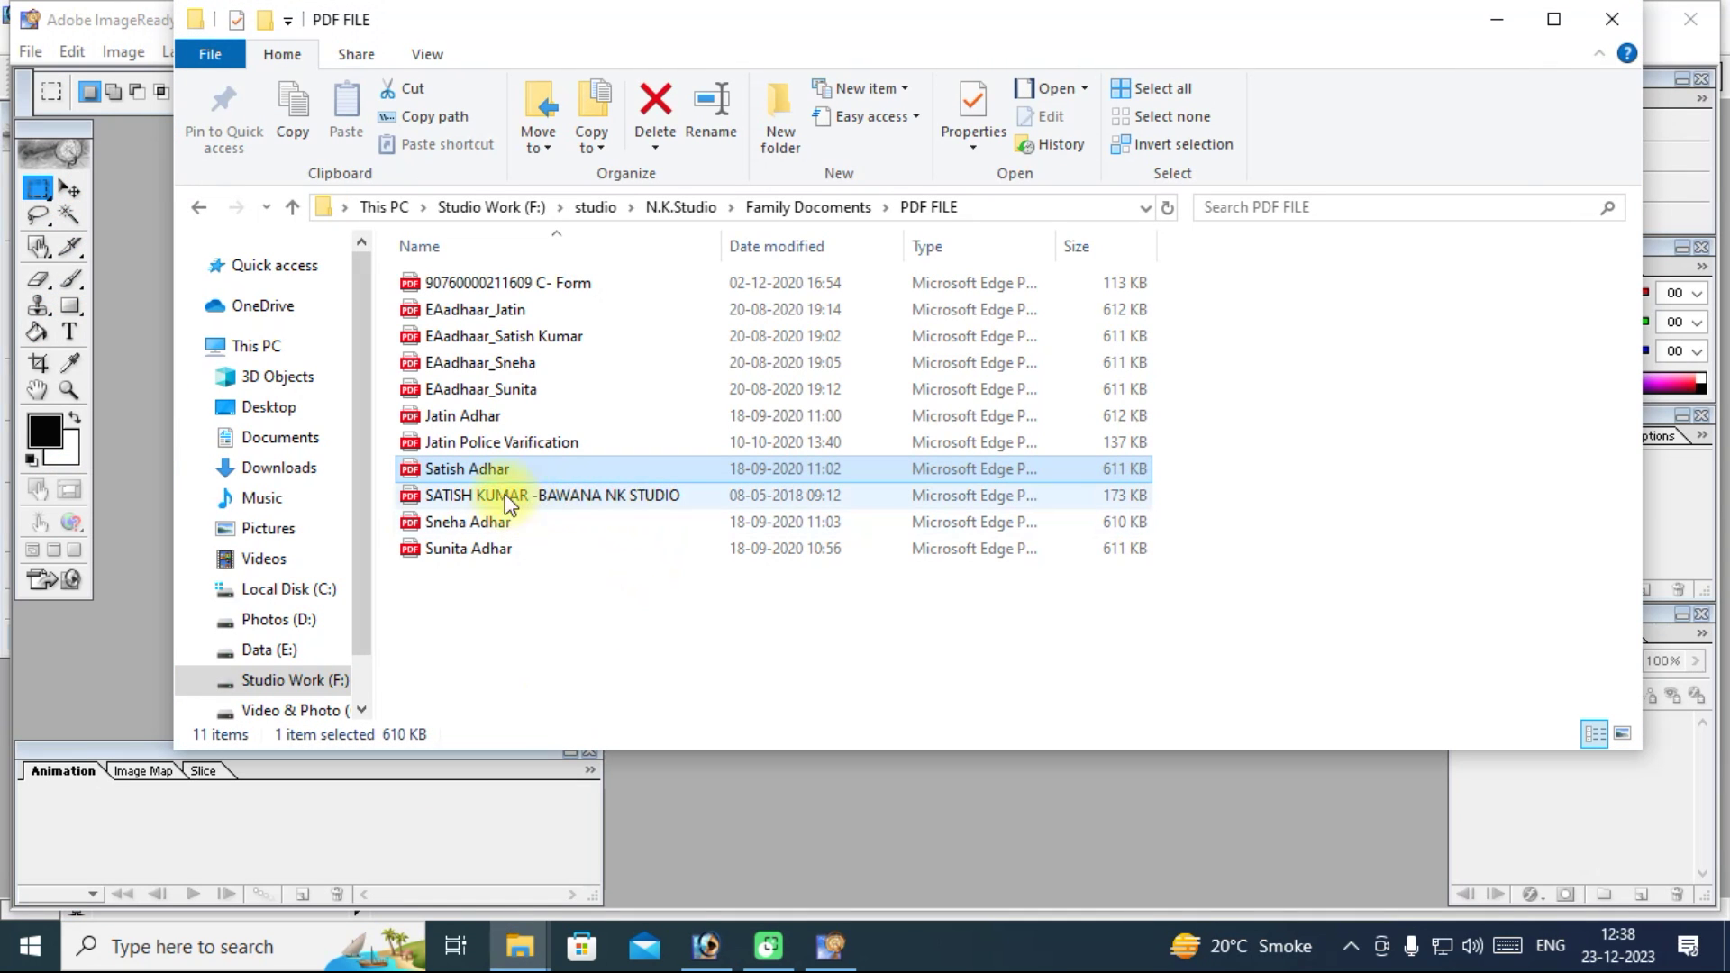
mouse_move(435, 475)
left_mouse_down()
mouse_move(793, 865)
mouse_move(786, 833)
left_mouse_up()
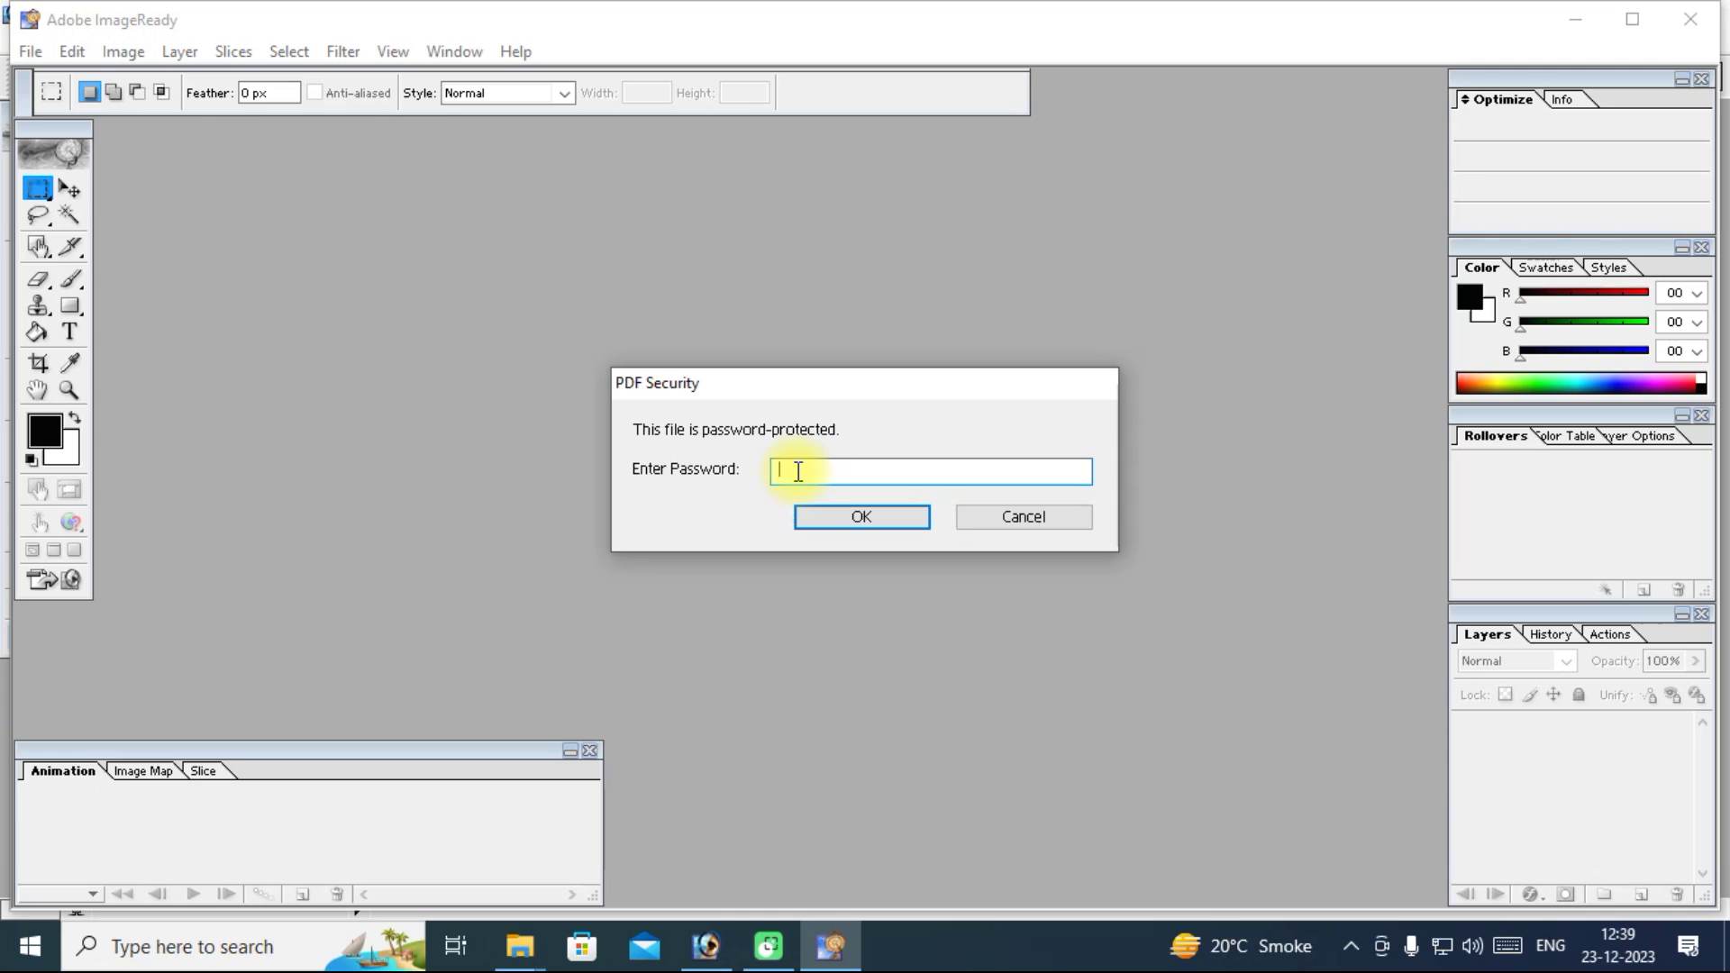
key("ctrl+v")
left_click(825, 522)
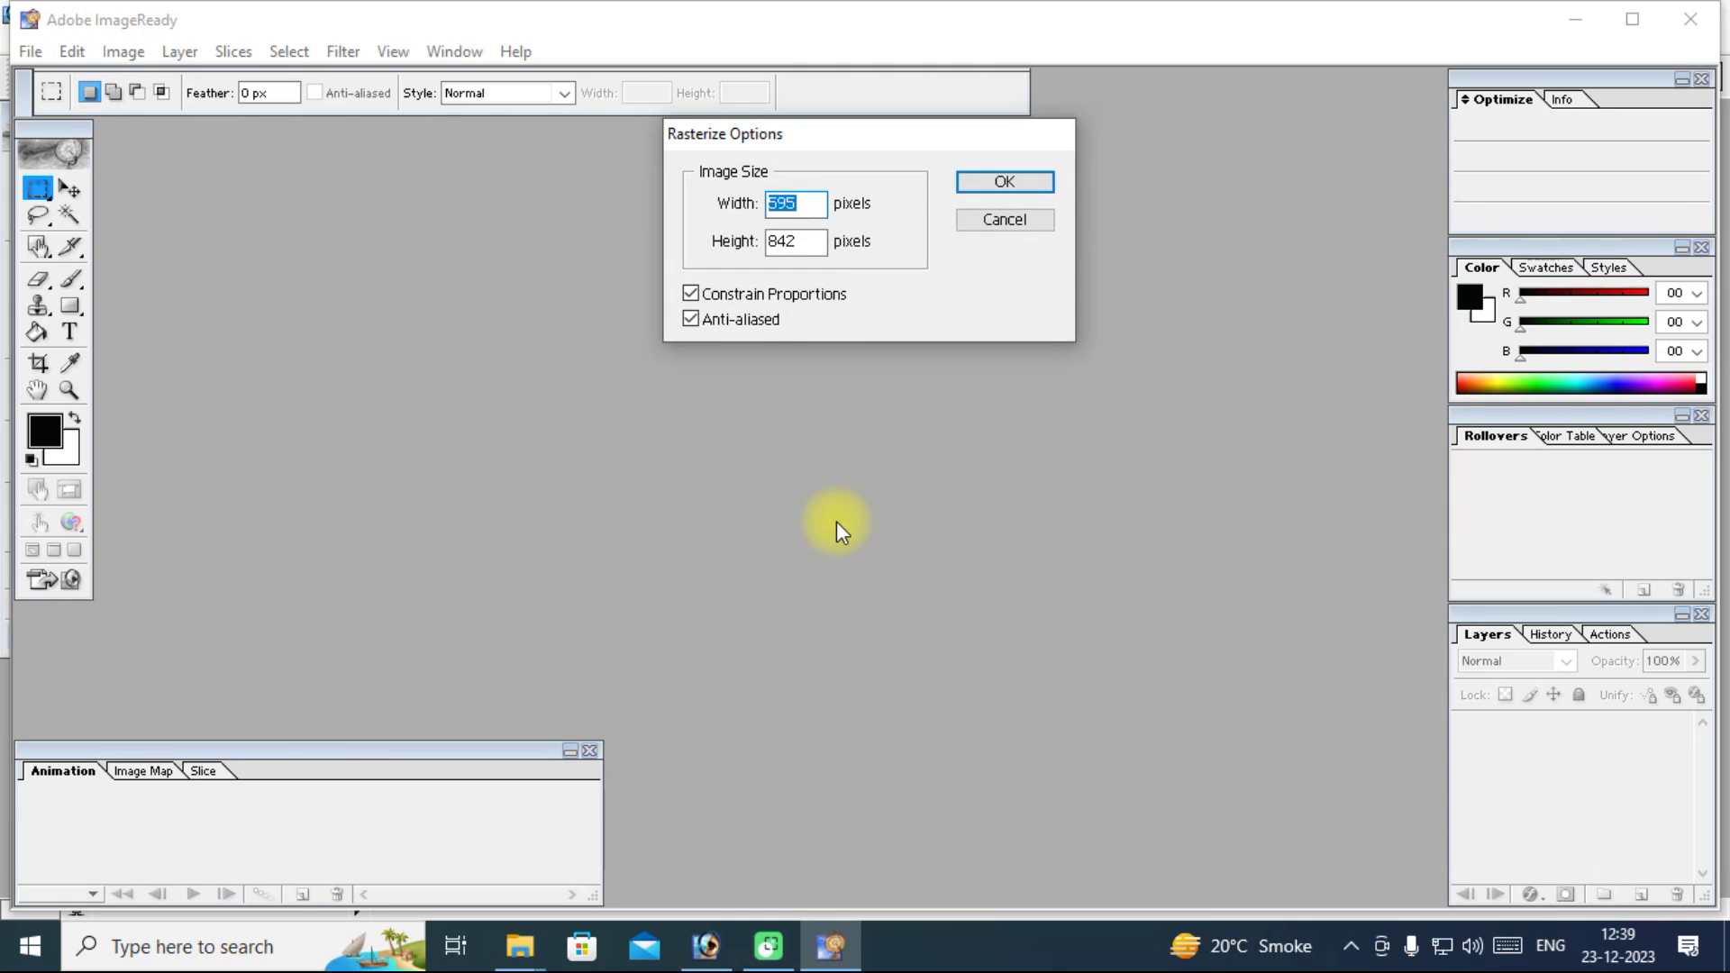
Rasterize the PDF at 2480 × 3509 pixels with proportions constrained.
left_click_drag(835, 144, 840, 322)
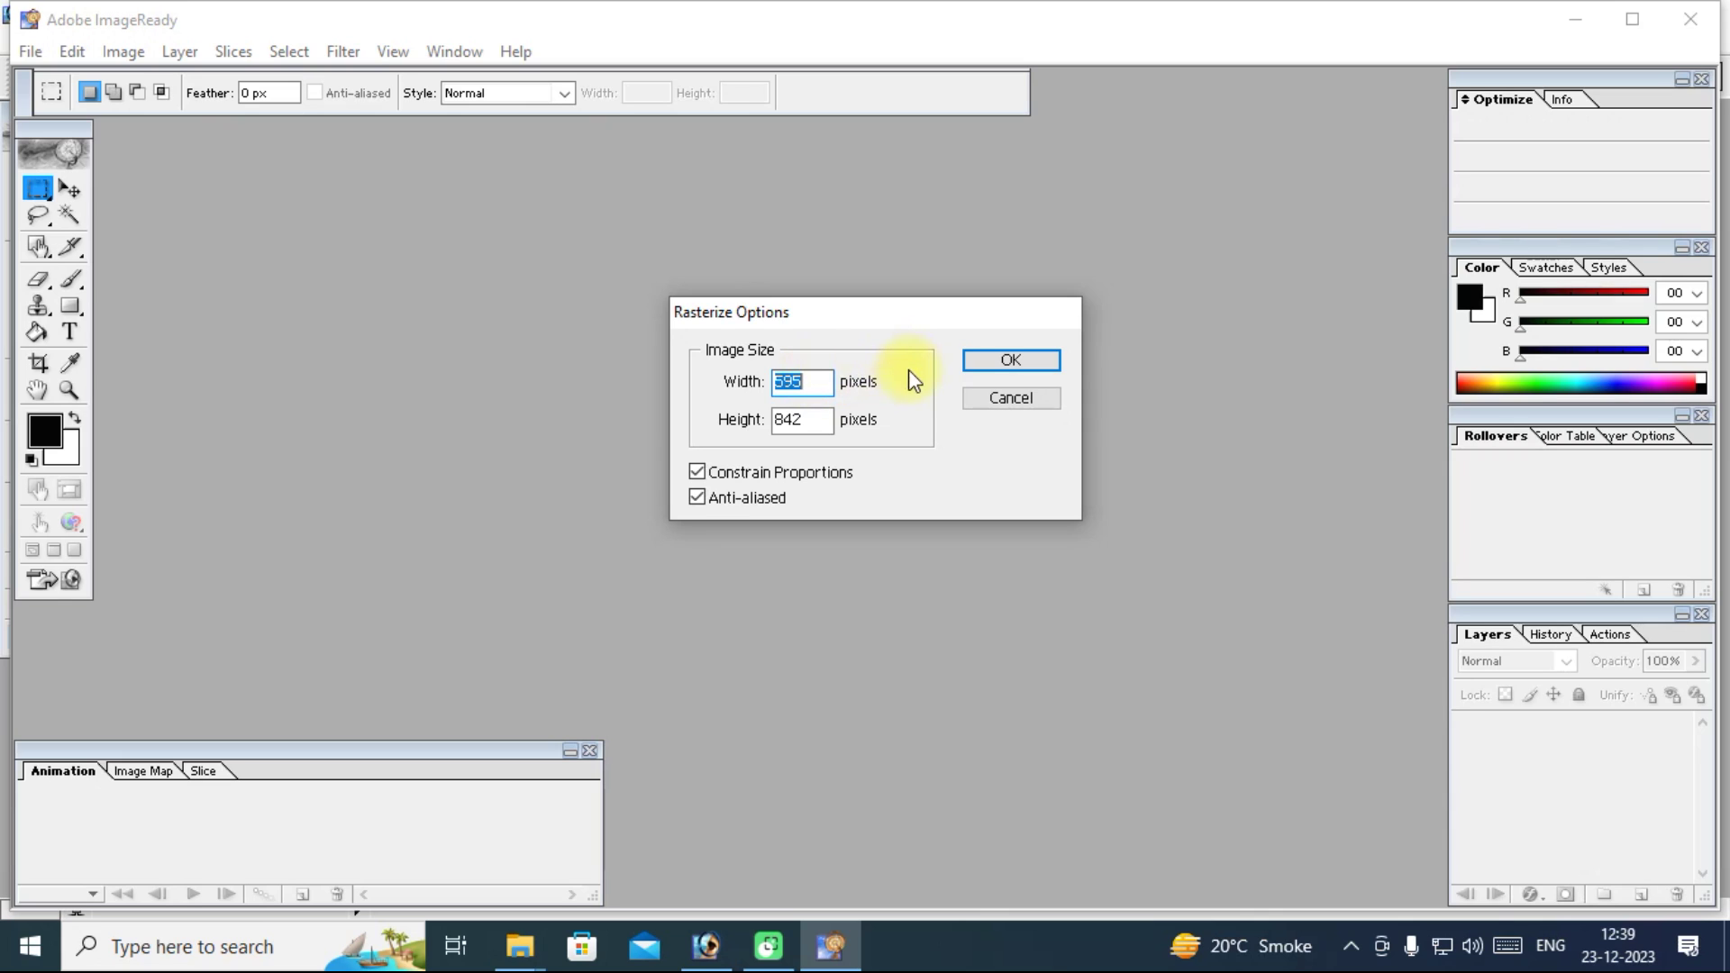
type("2480")
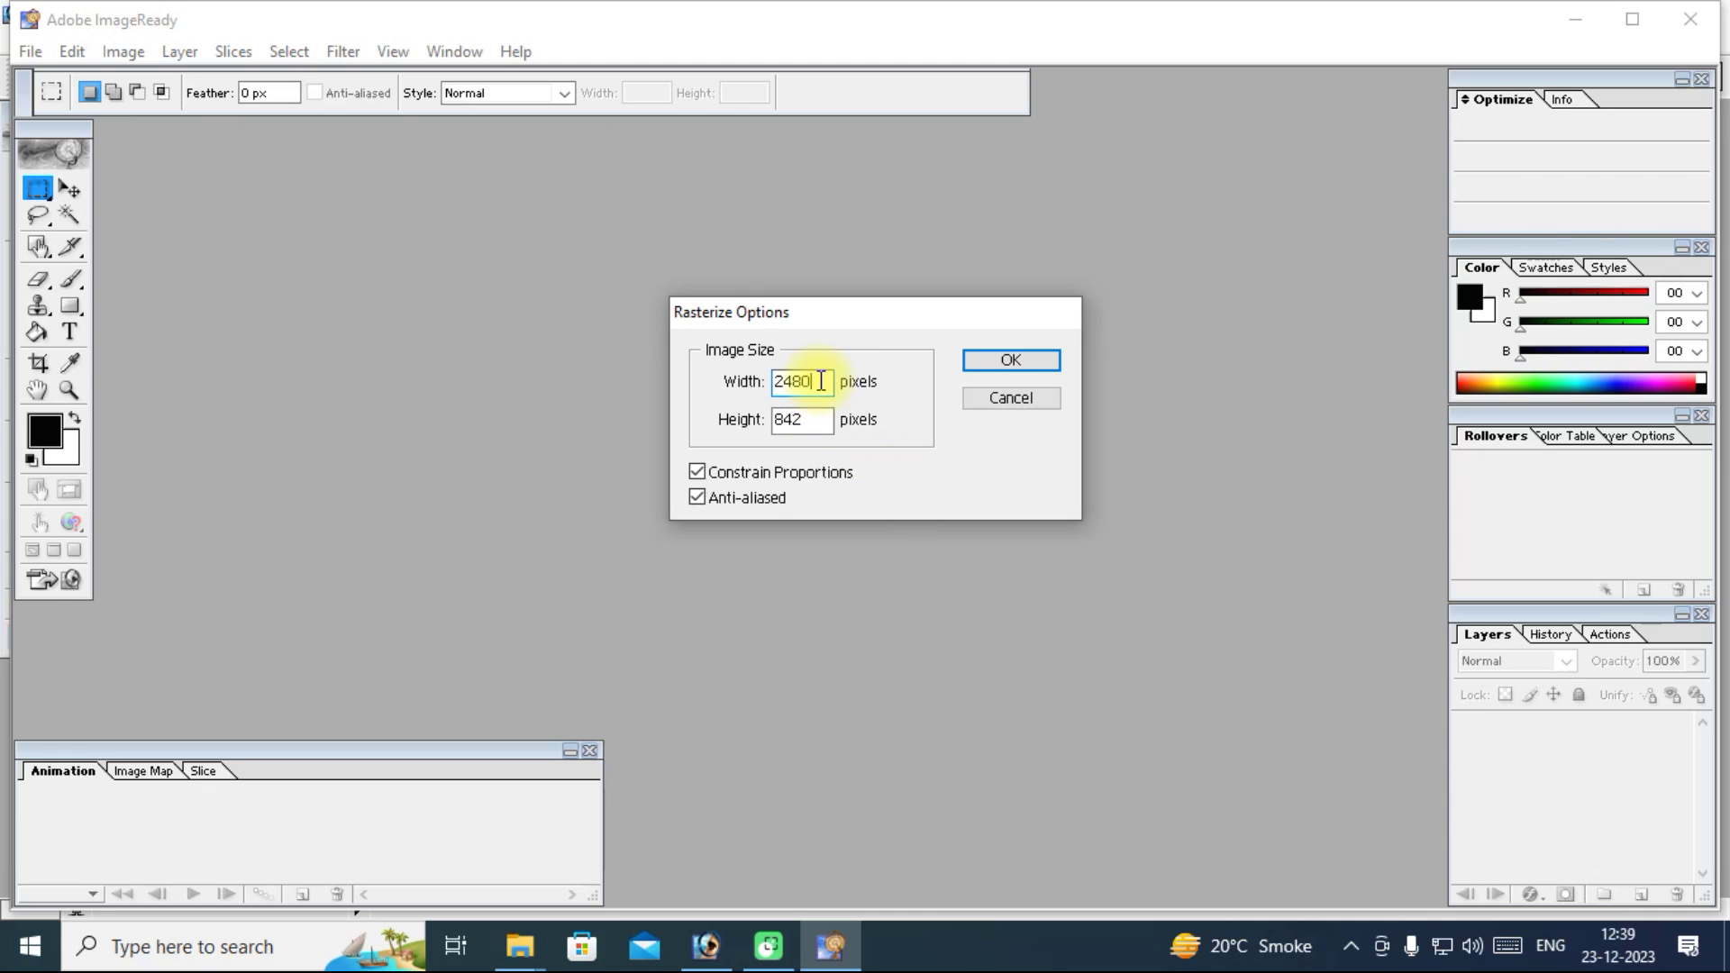
key("Tab")
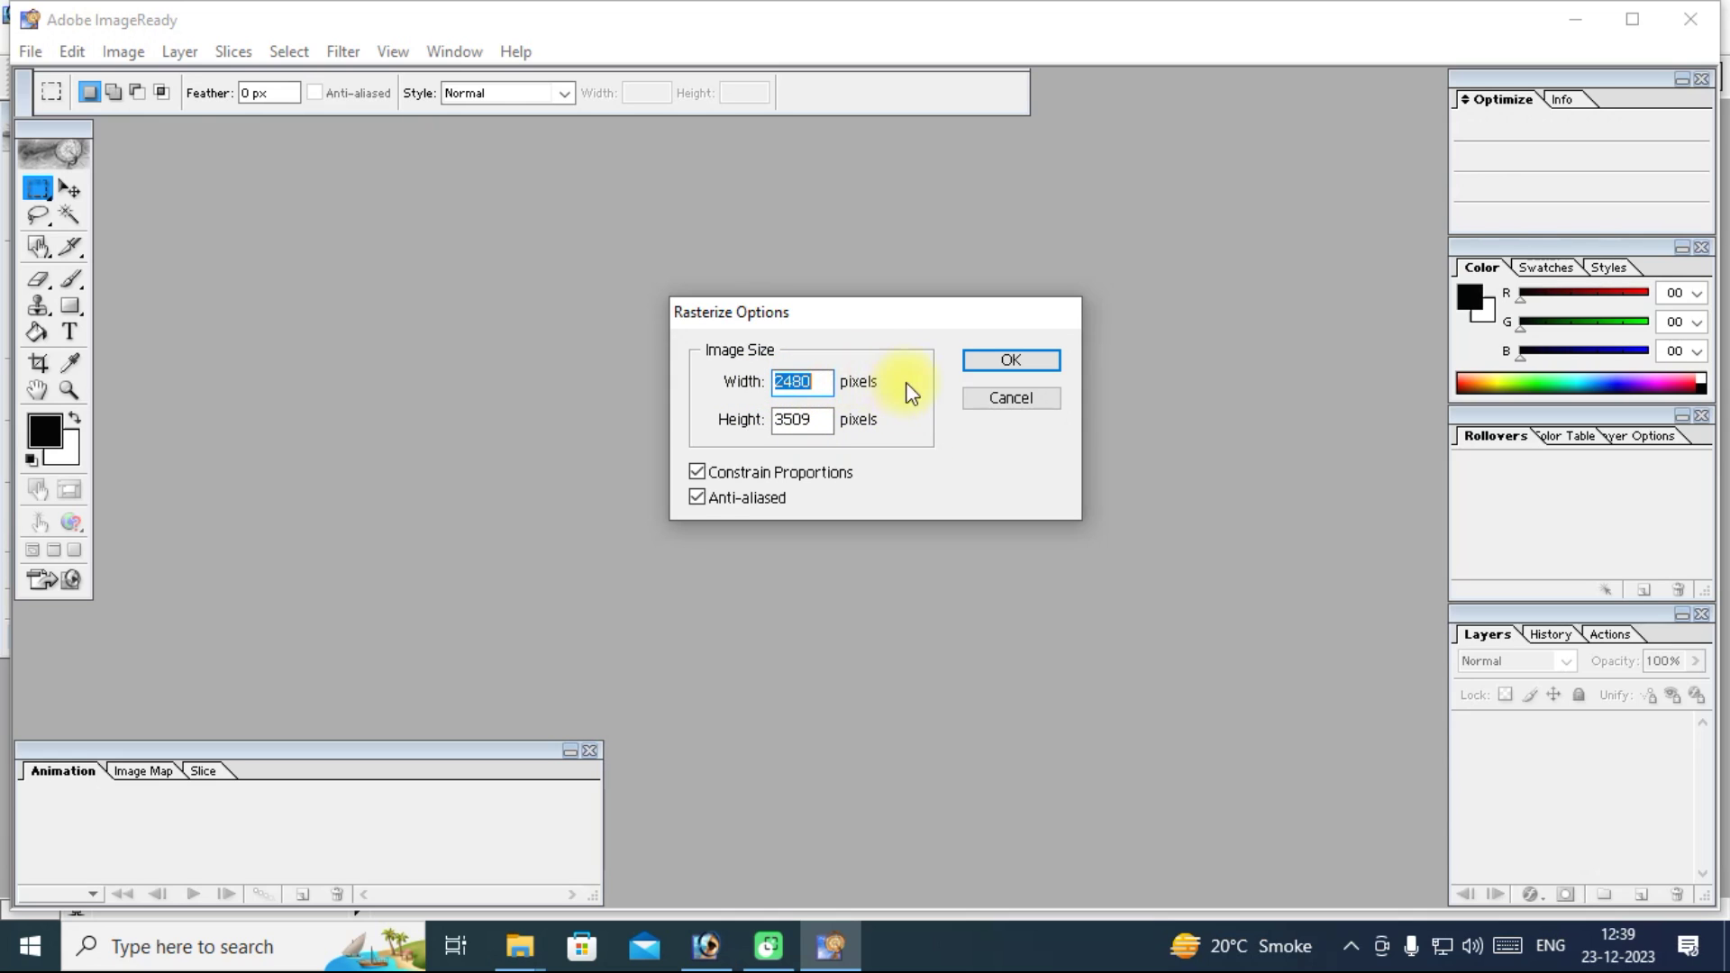
left_click(1024, 353)
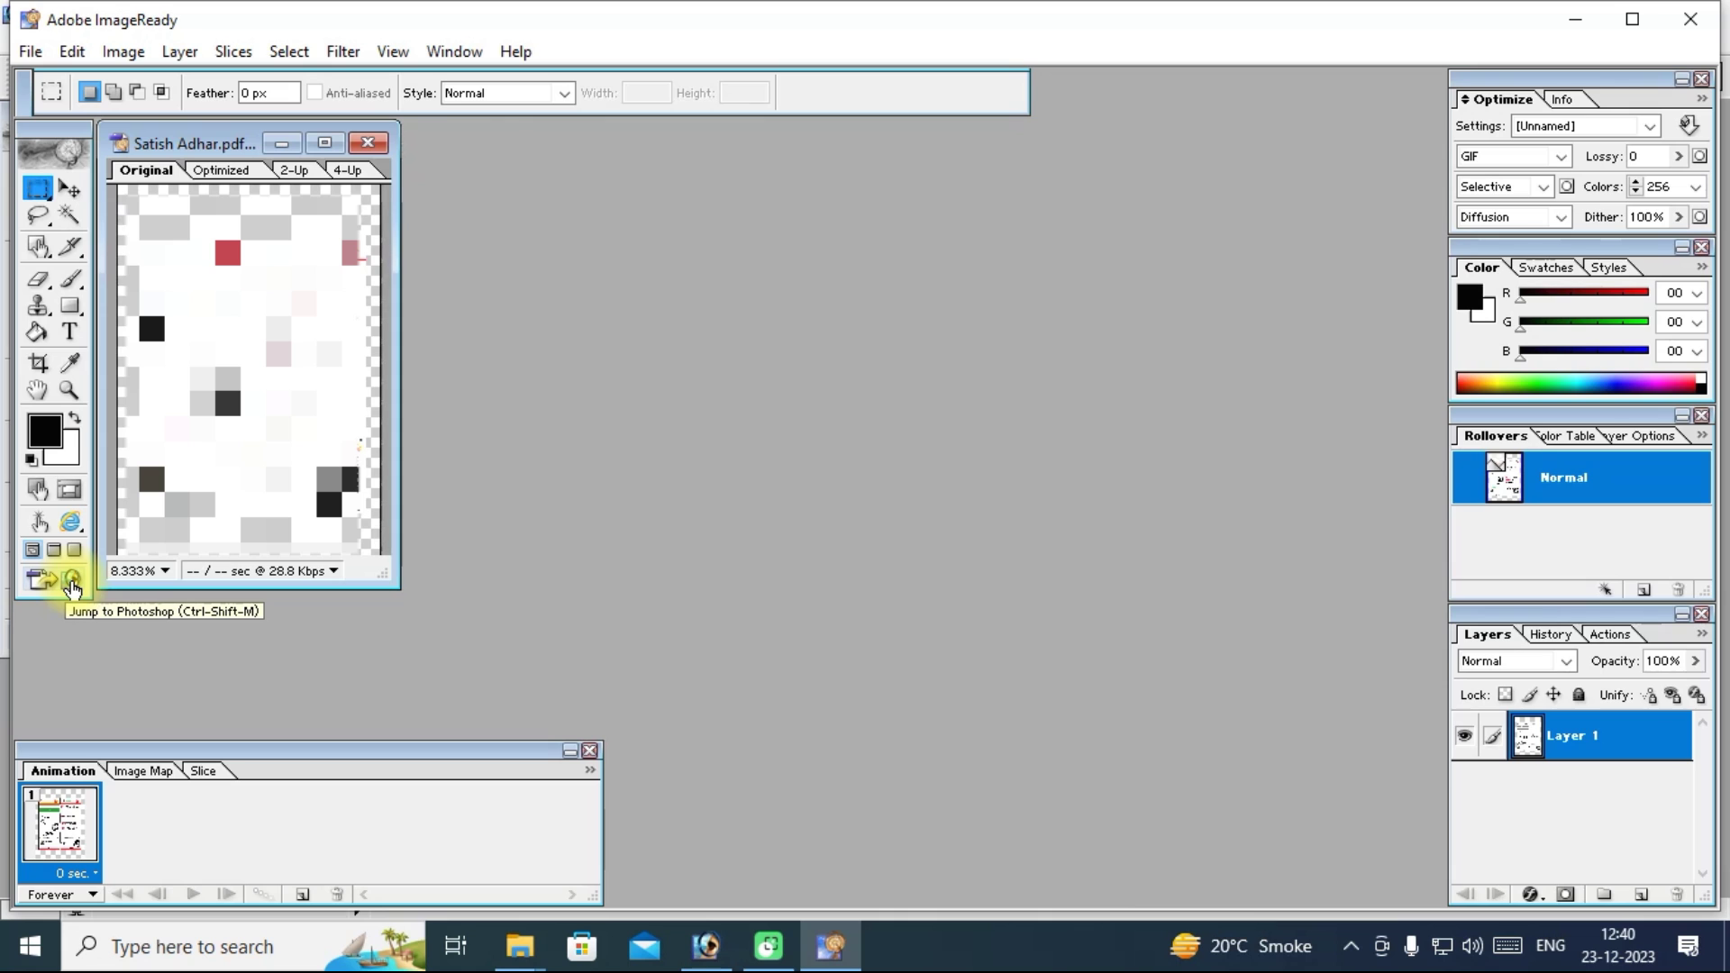
Send the rasterized Aadhaar document from ImageReady back to Photoshop.
left_click(72, 586)
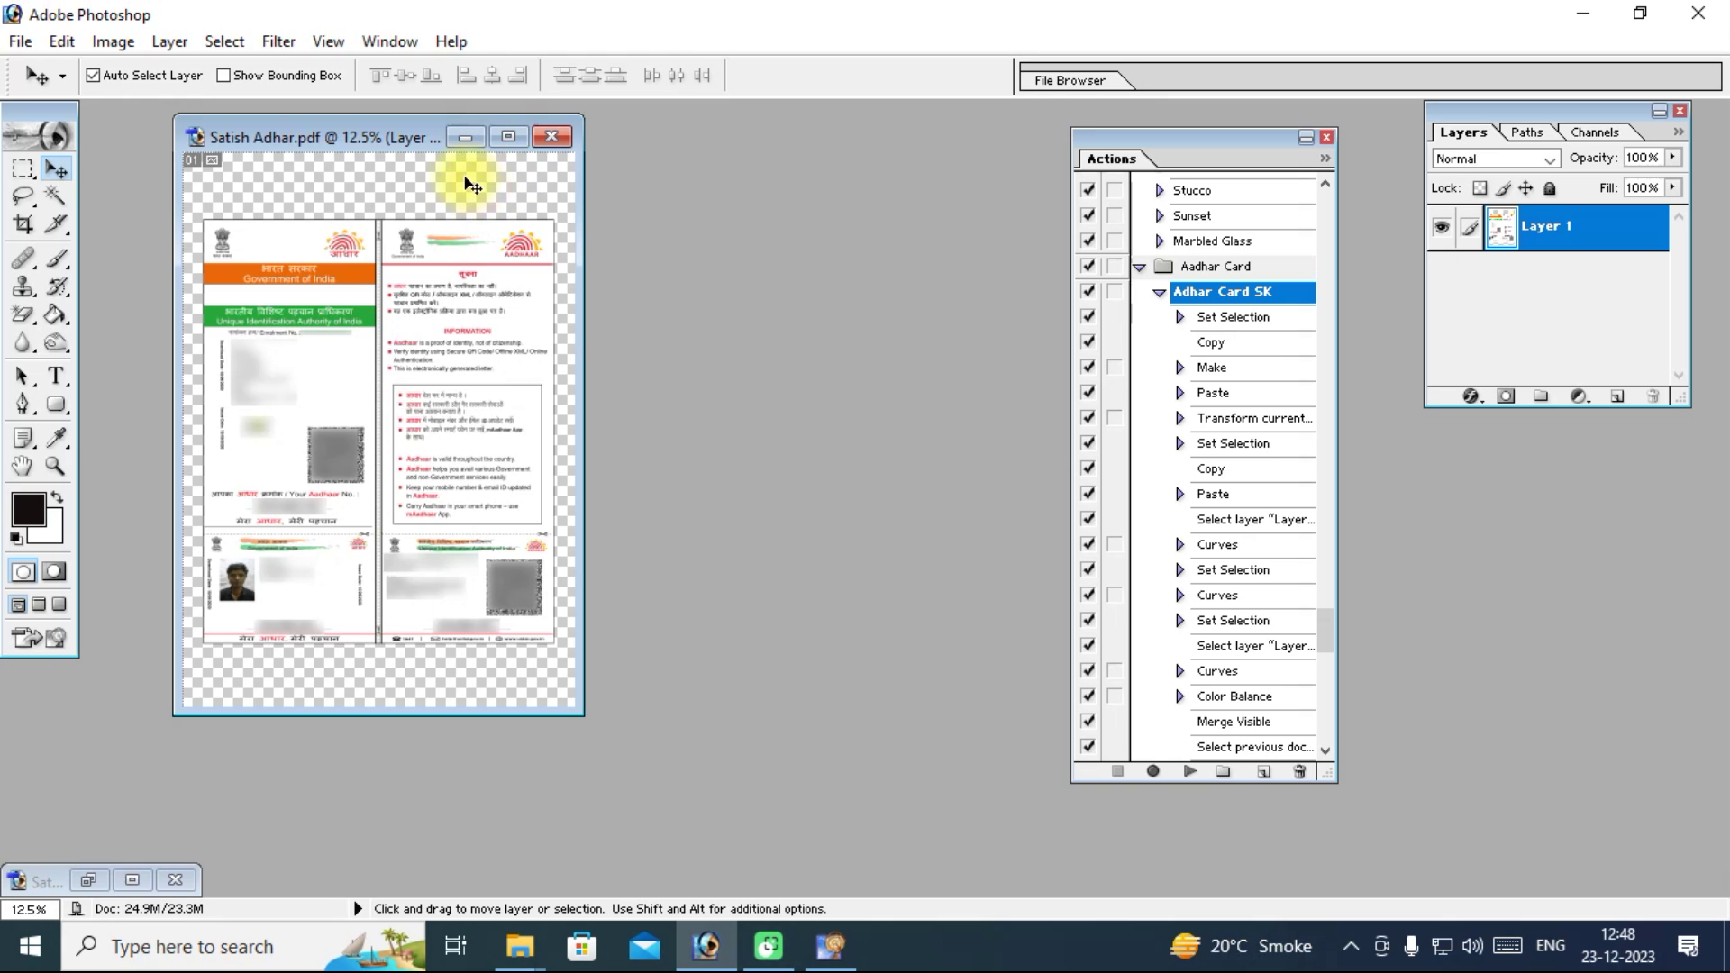
Play the Adhar Card SK action on the Aadhaar document.
left_click_drag(399, 143, 371, 140)
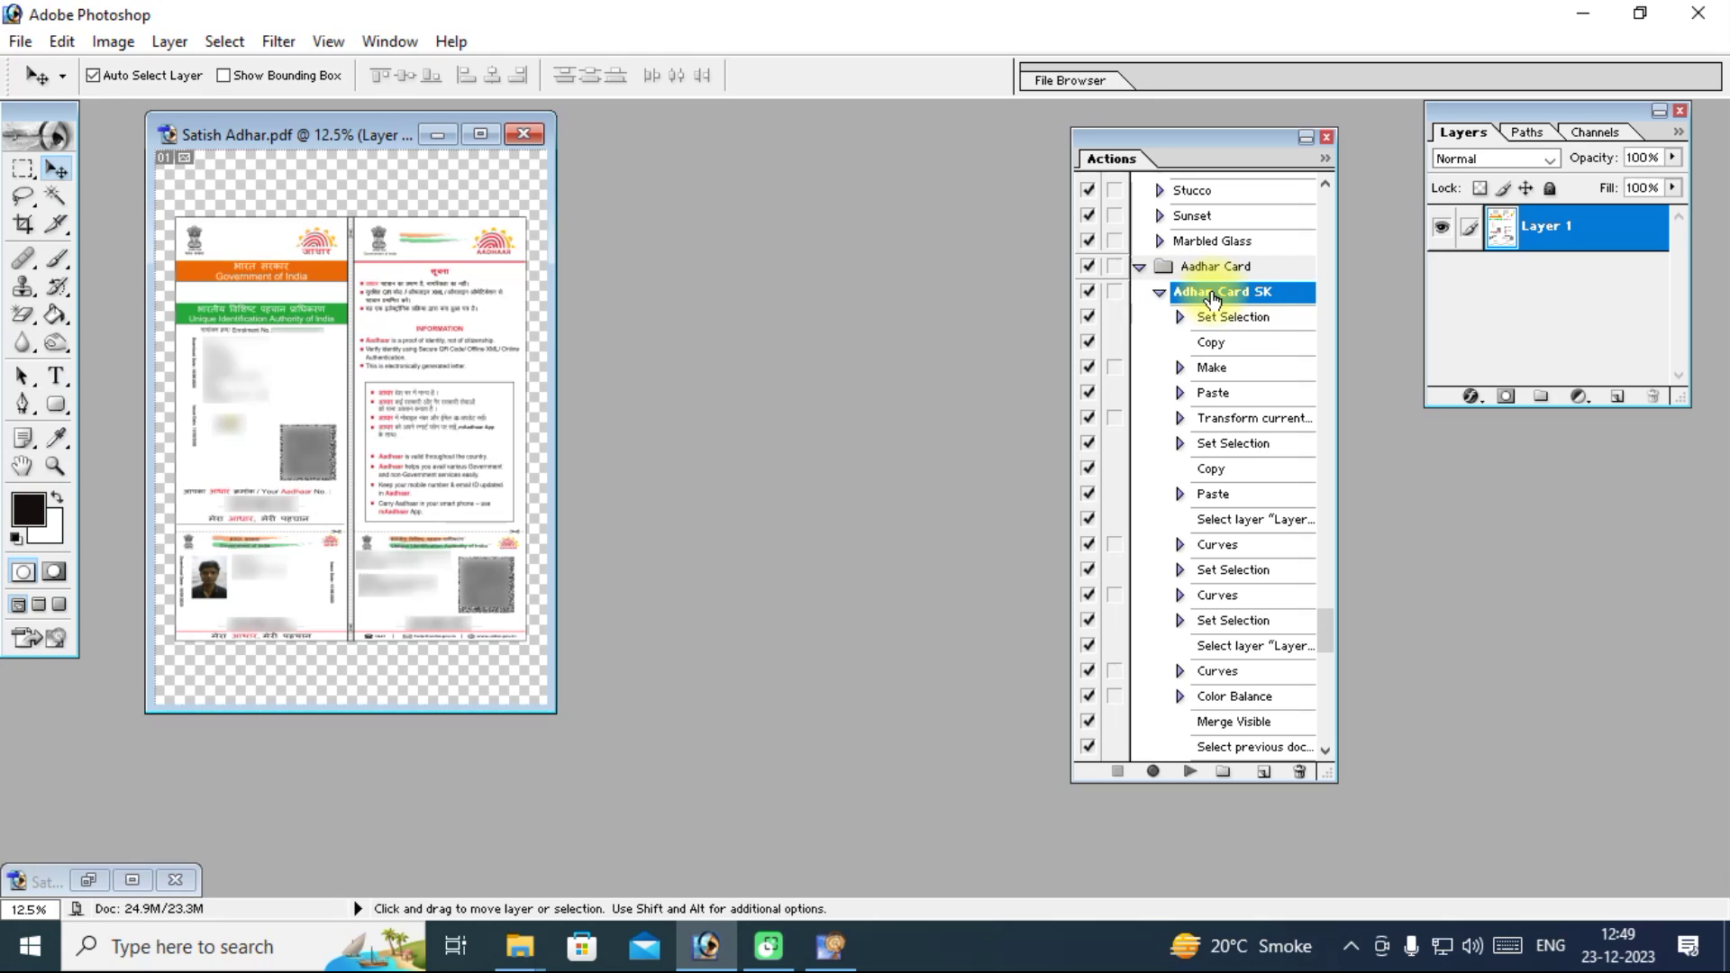
left_click(1116, 267)
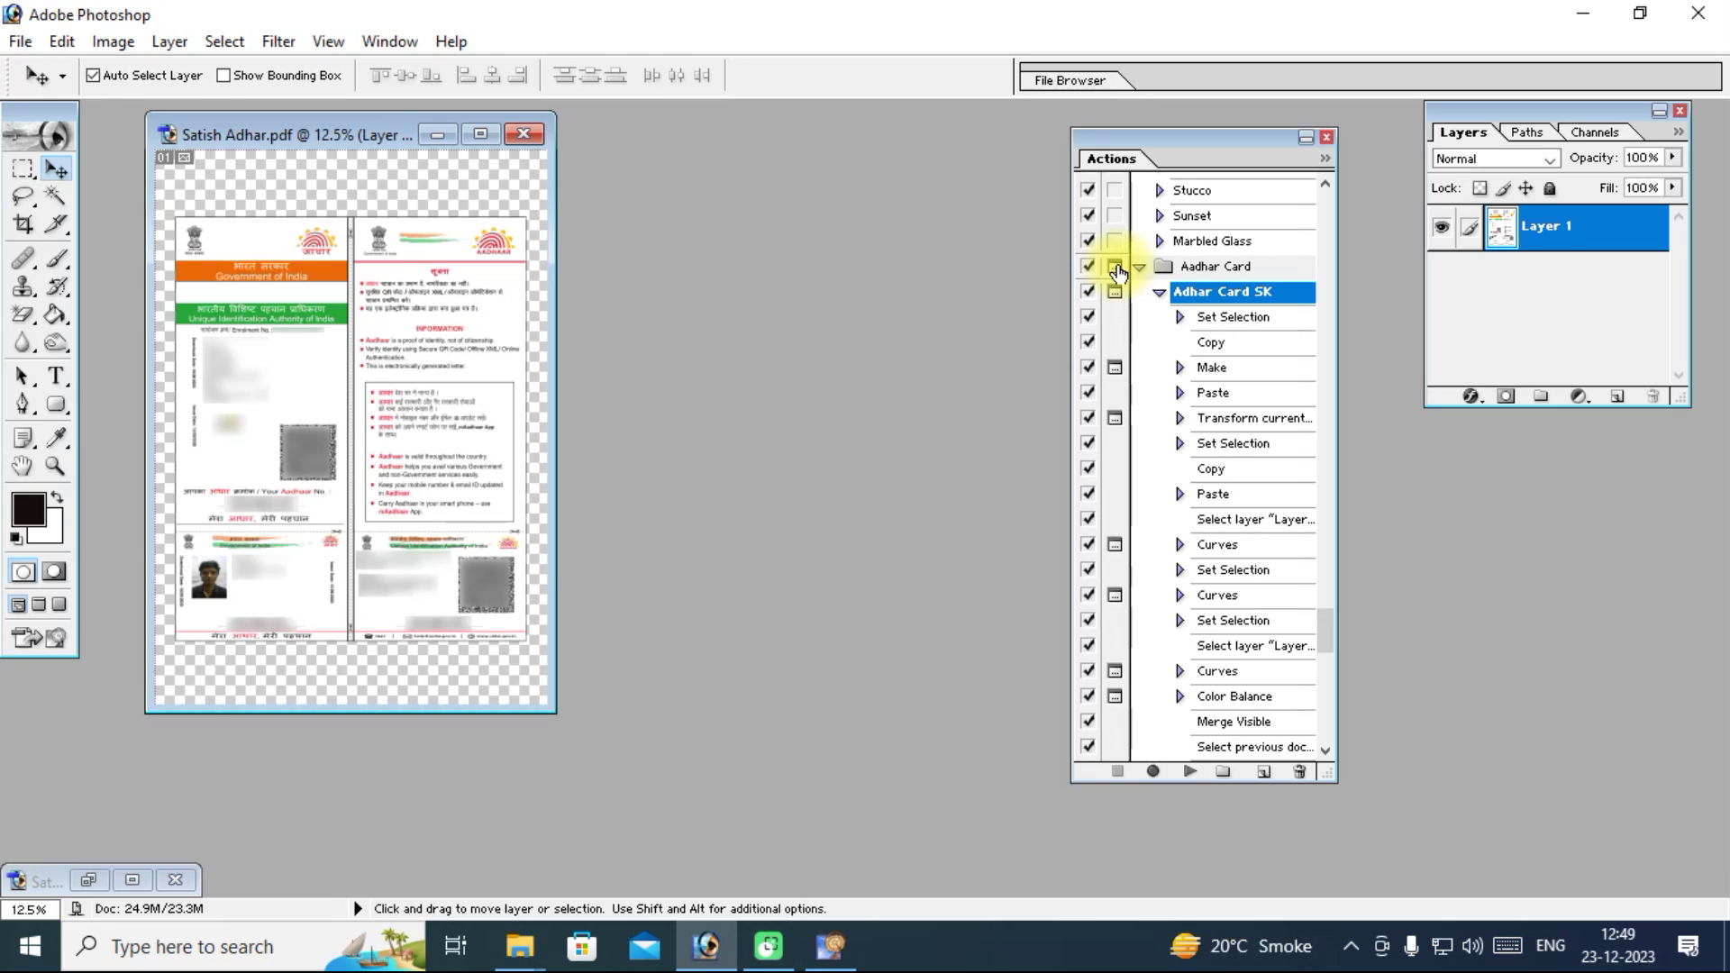
left_click(1116, 267)
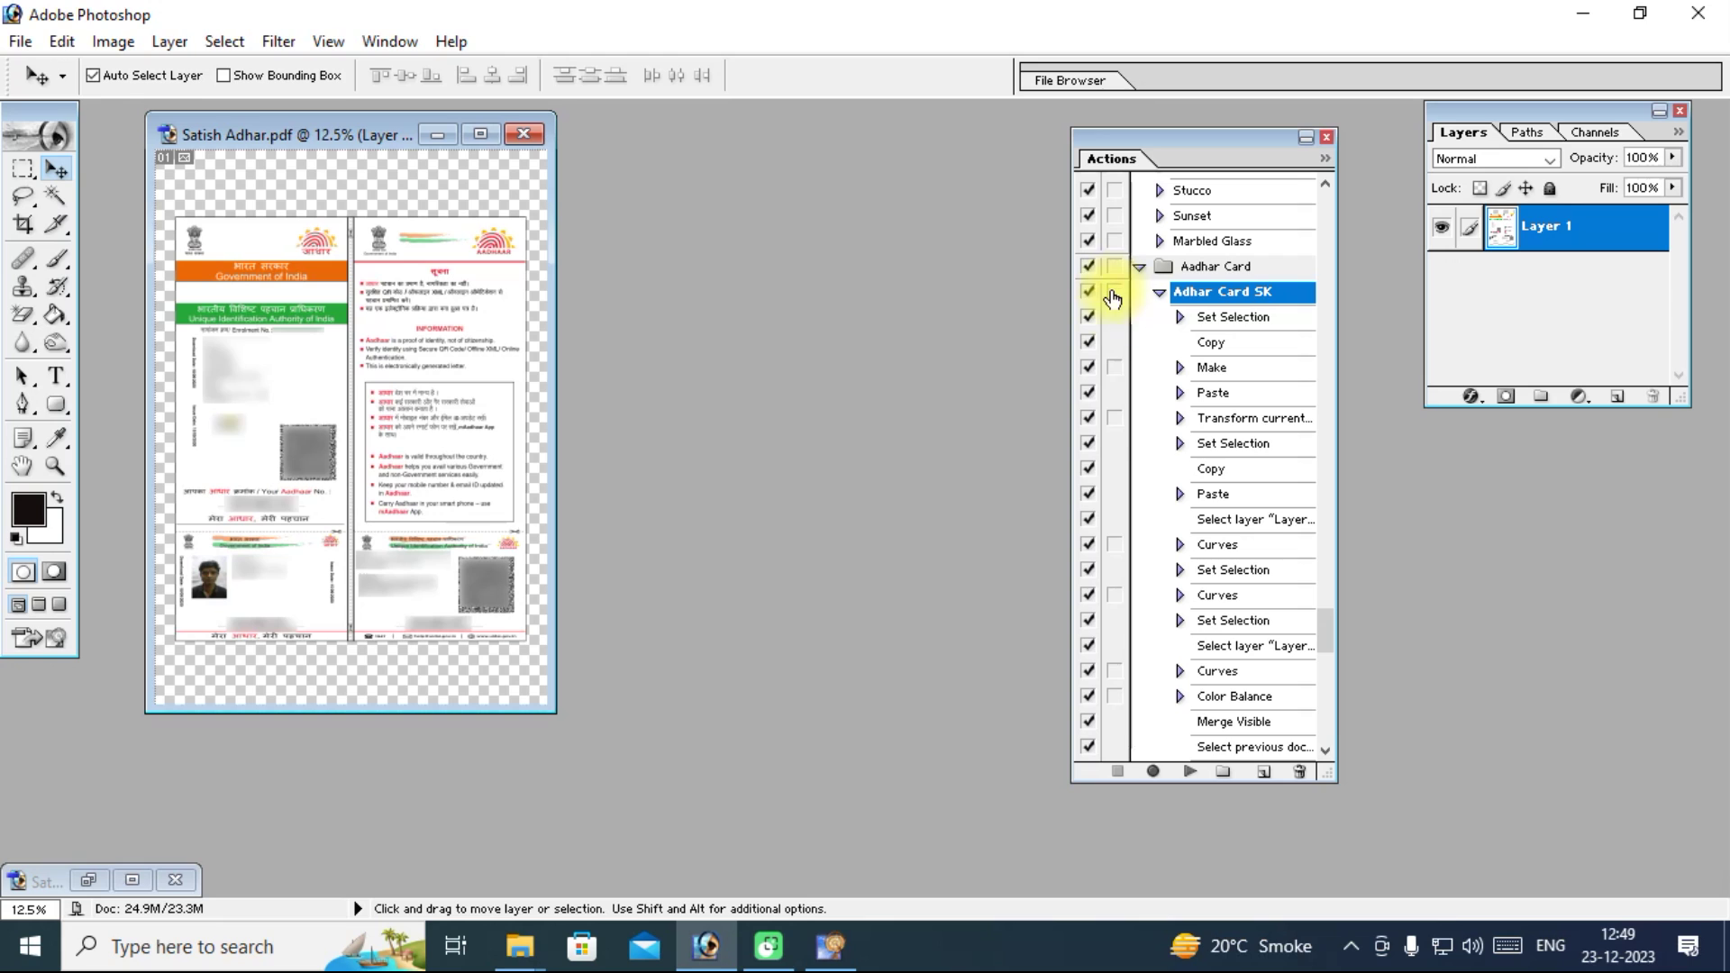
scroll(1116, 537, "up", 3)
left_click(1190, 773)
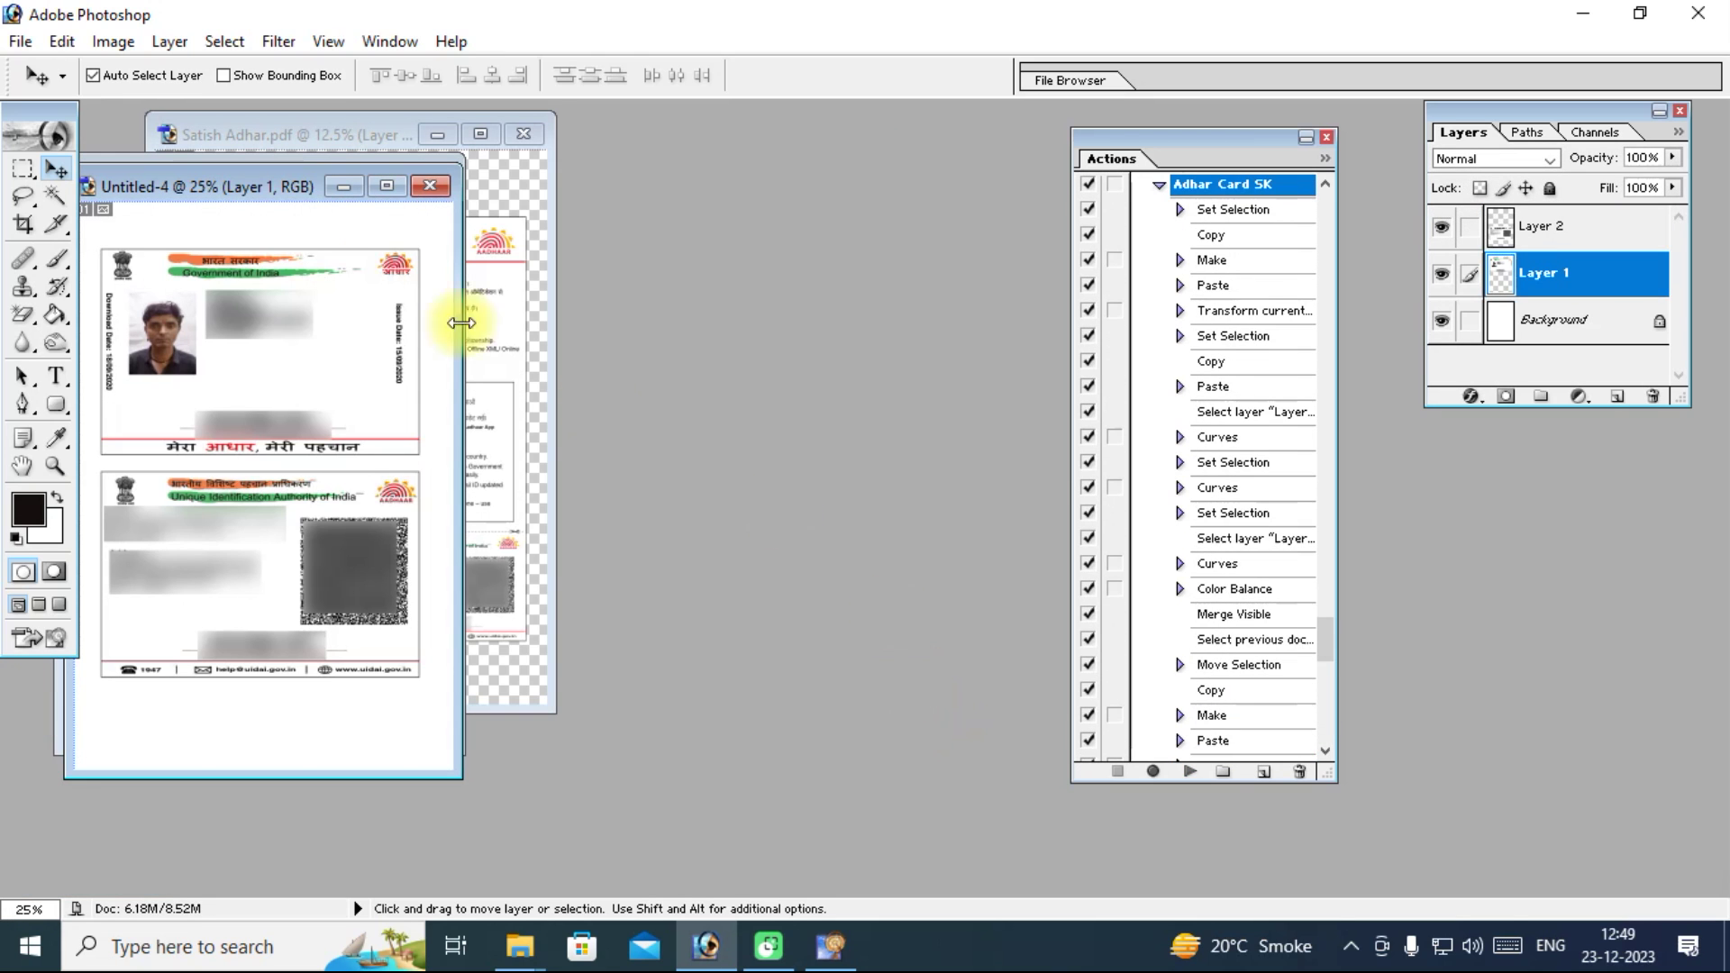
Close Untitled-3 then Untitled-4, answering No to saving each.
left_click_drag(270, 193, 787, 155)
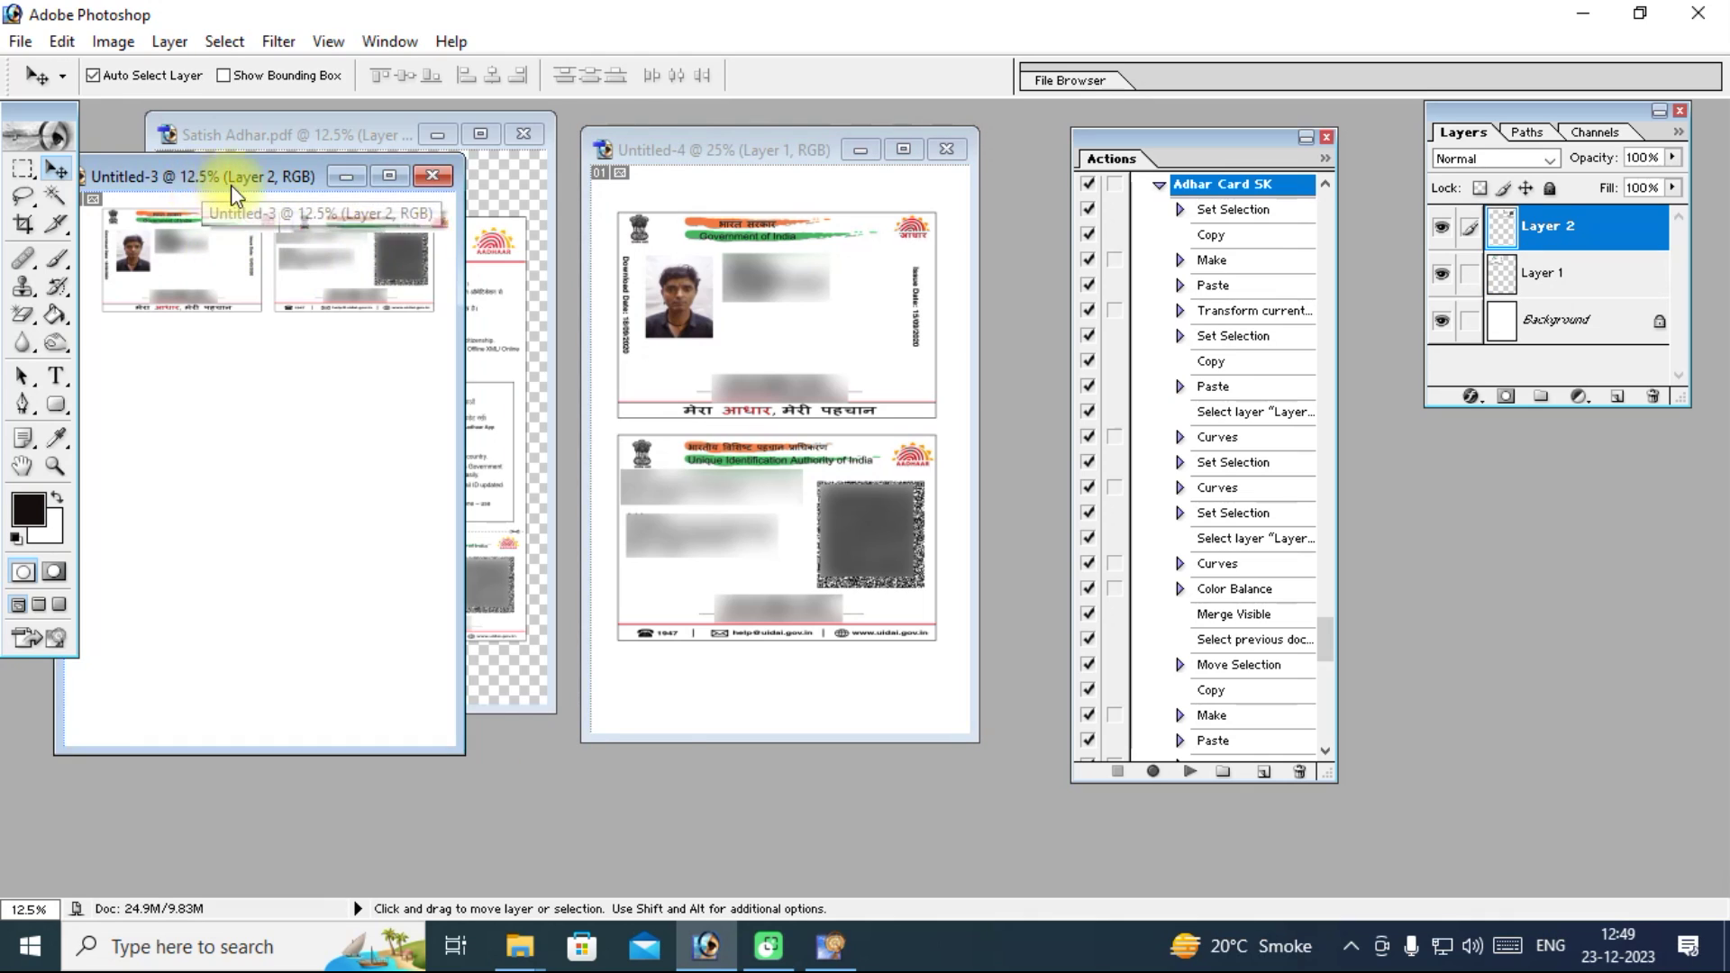
left_click_drag(209, 179, 437, 199)
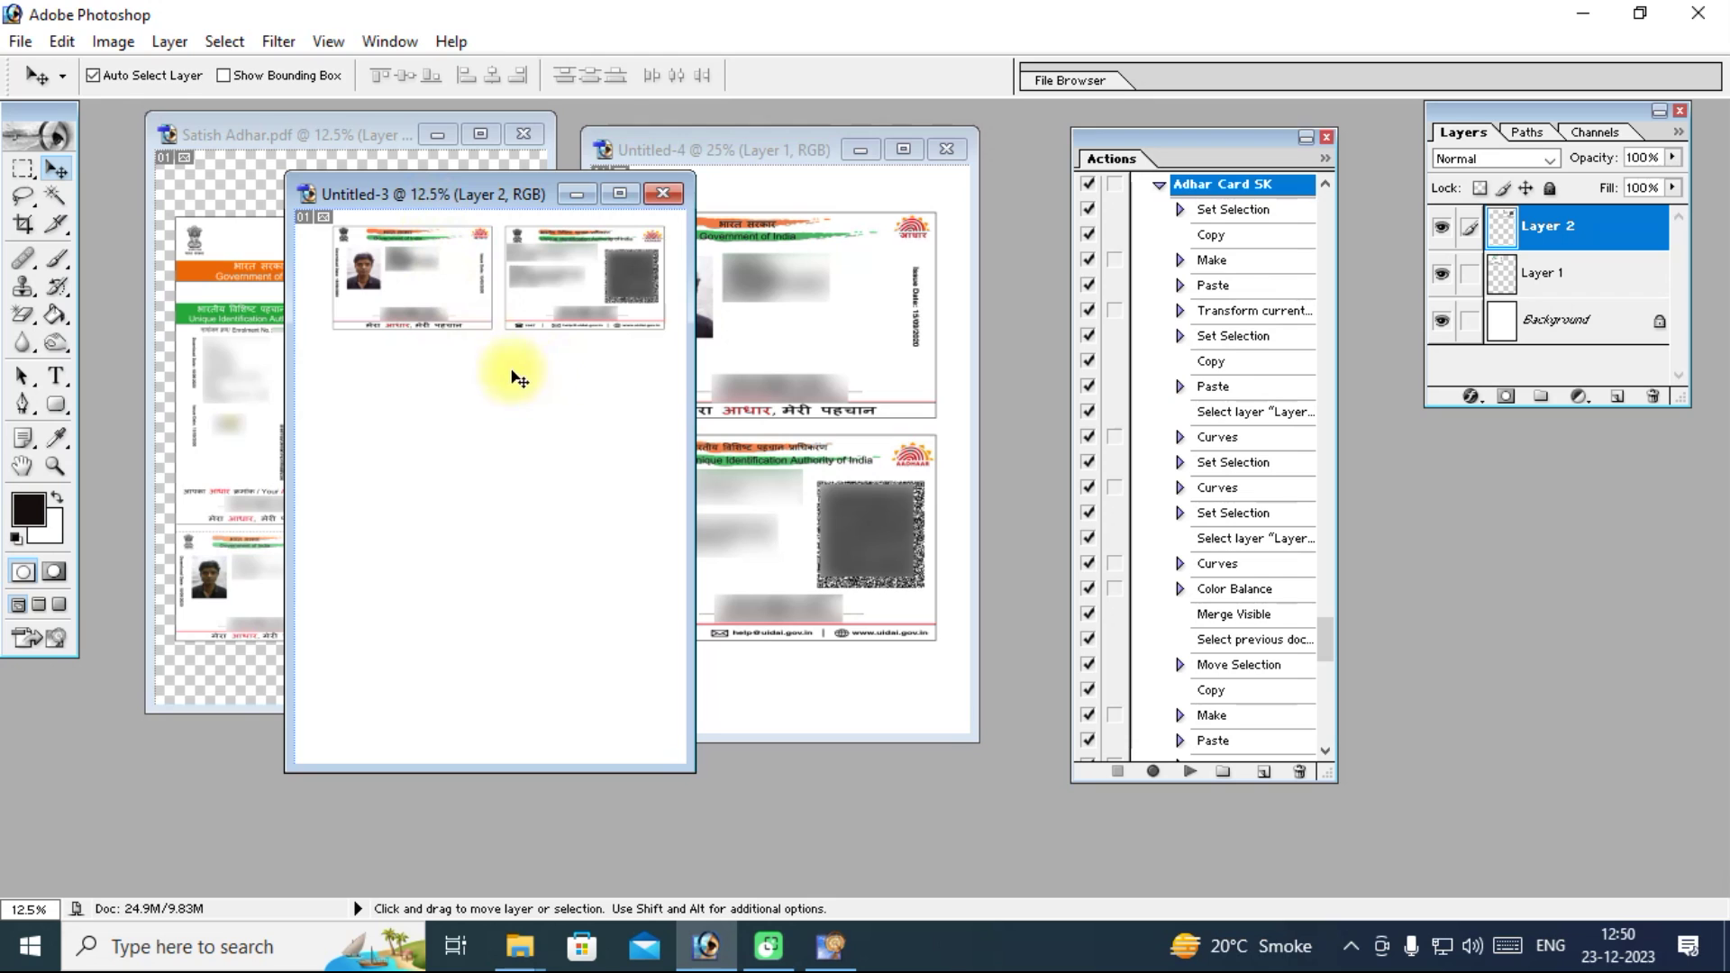
left_click(673, 193)
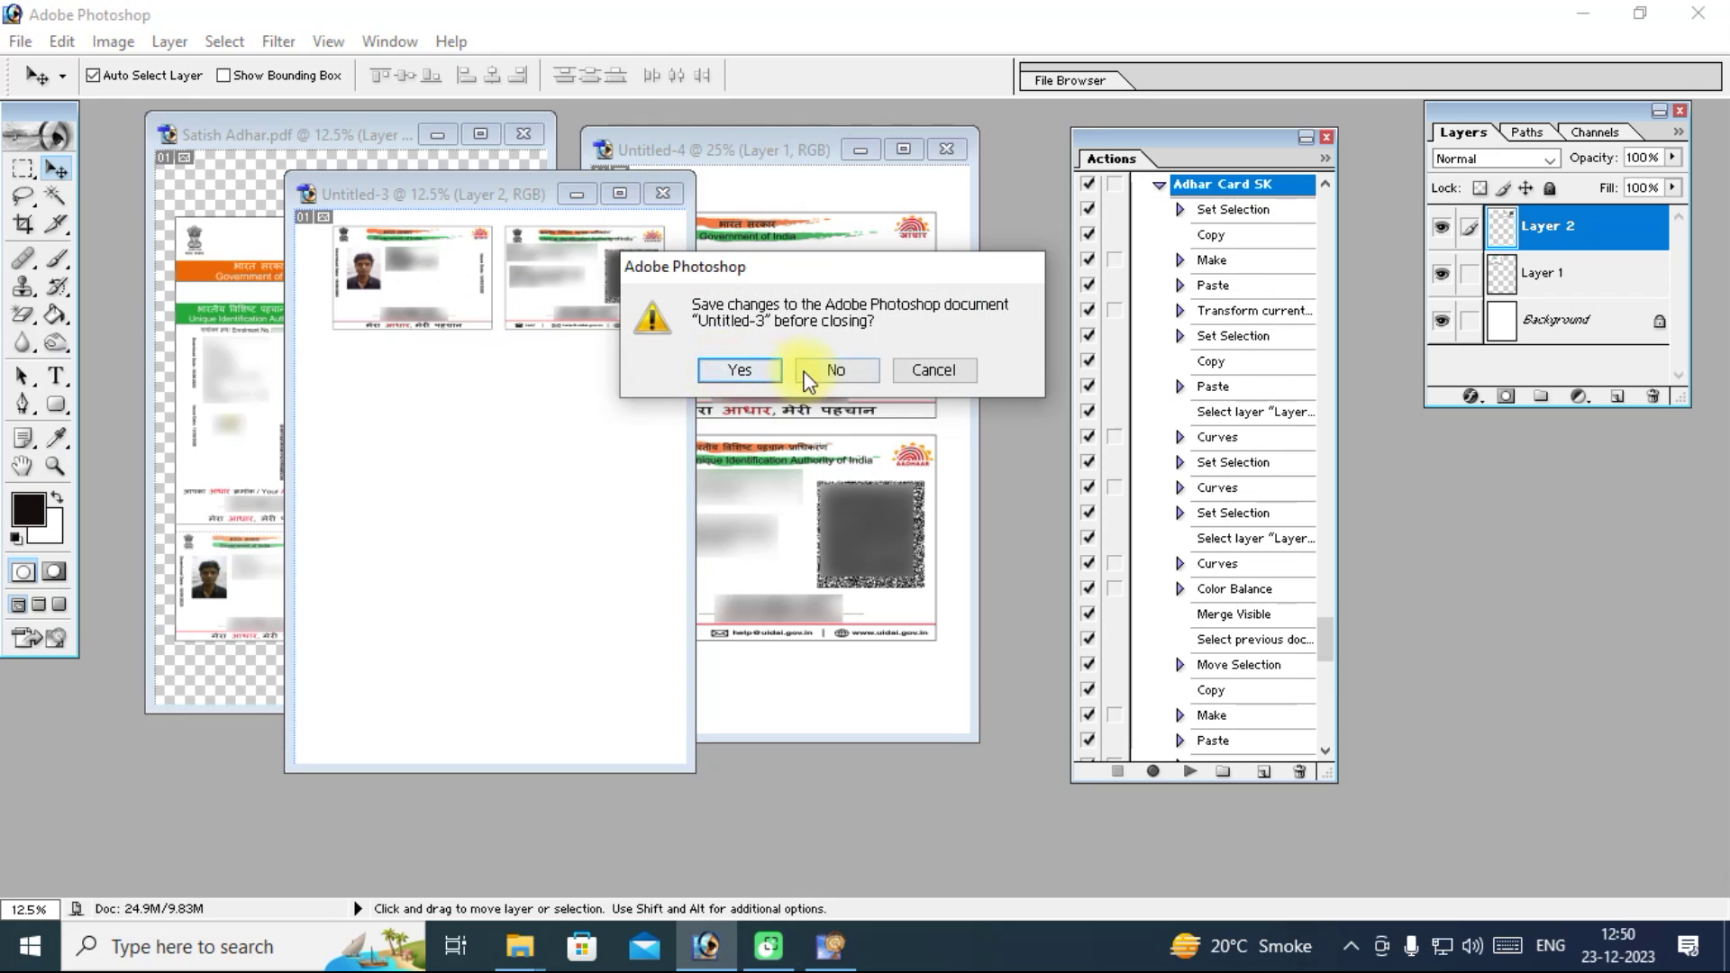
left_click(803, 371)
left_click(946, 149)
left_click(803, 371)
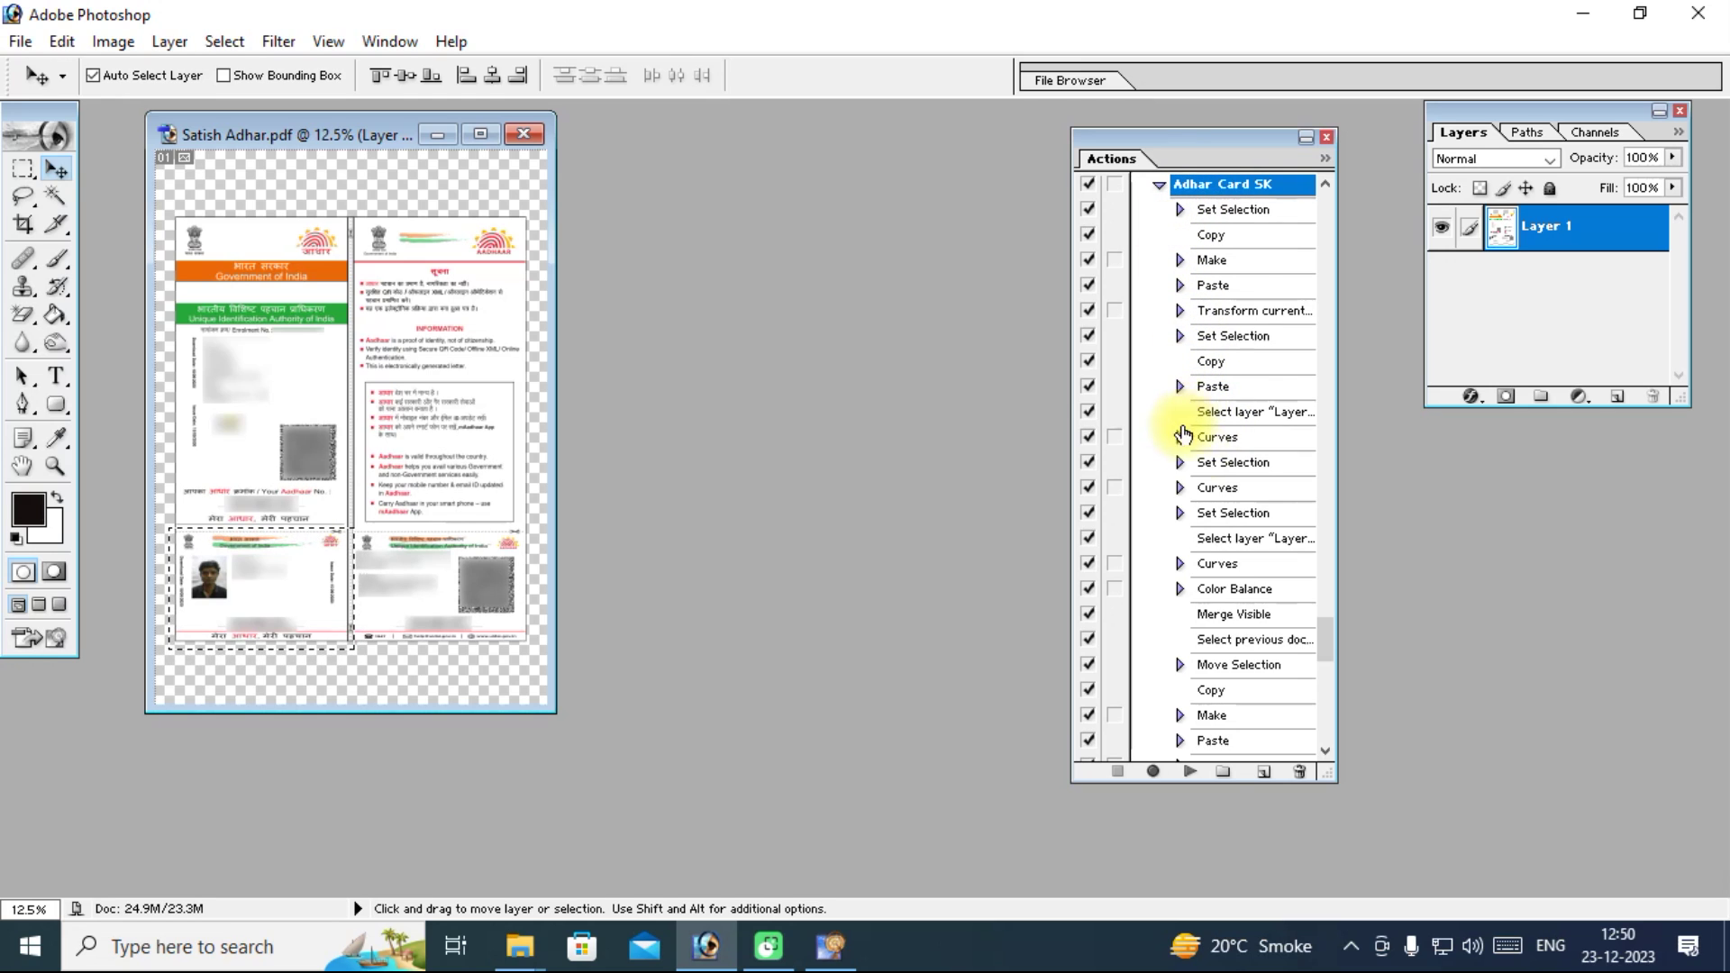
Enable dialog pauses on the action's Curves and Color Balance steps and replay the action.
left_click(1115, 487)
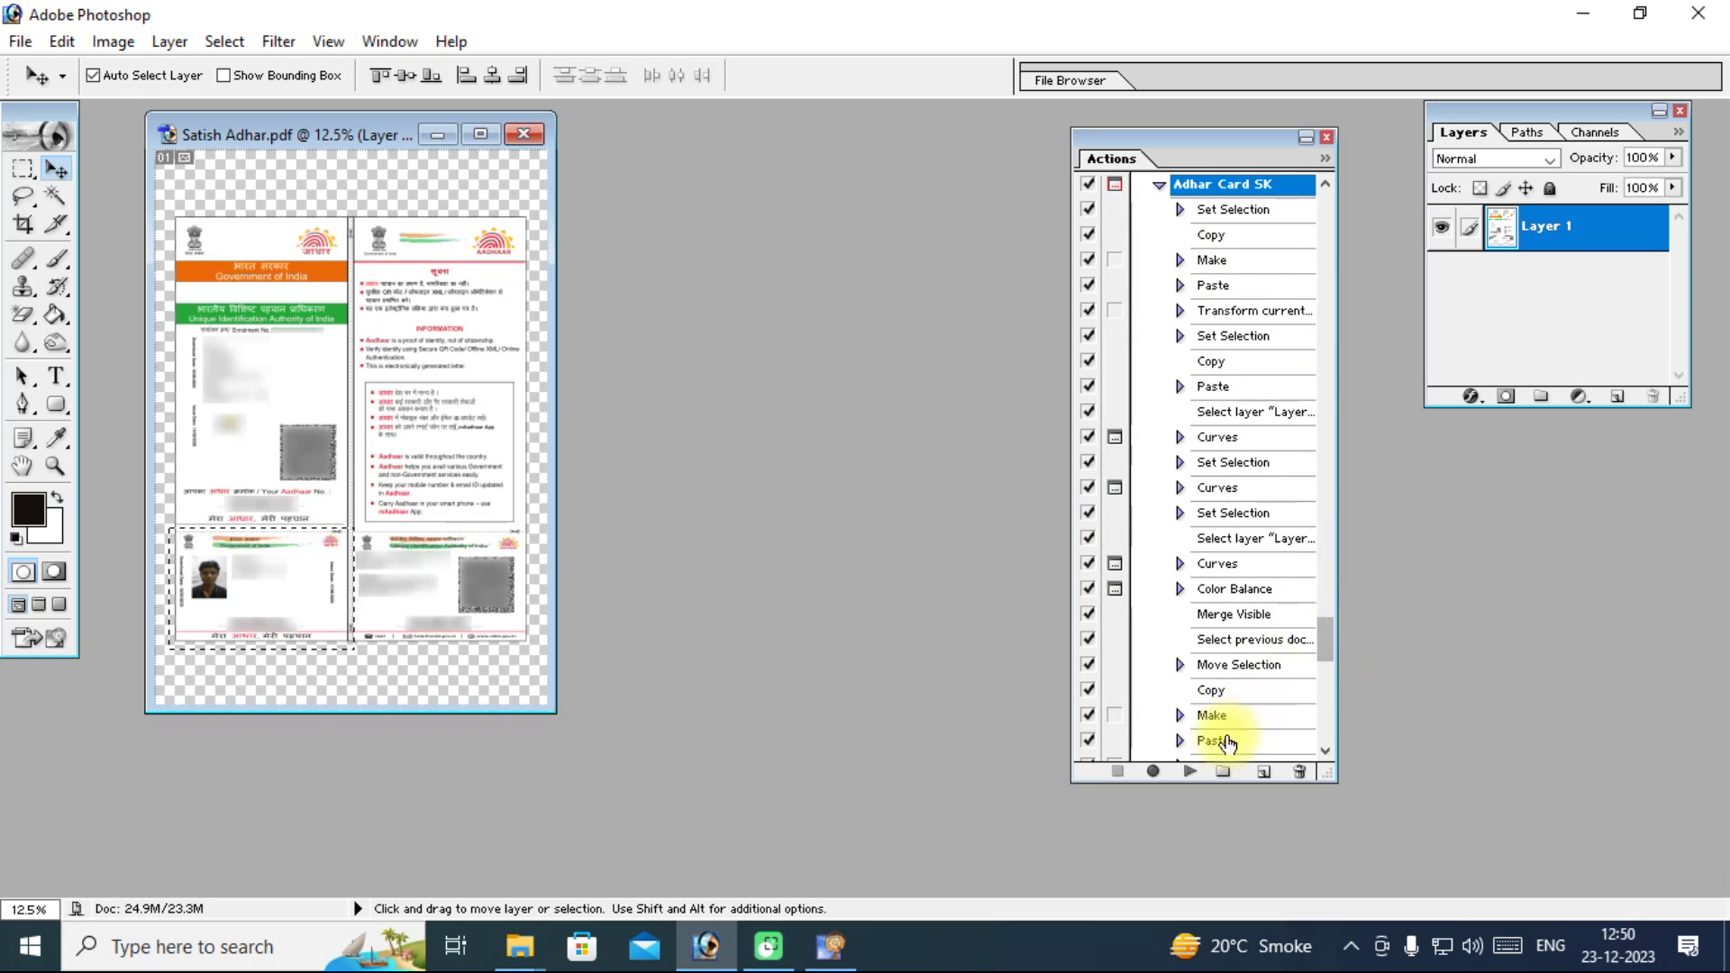
left_click(1189, 773)
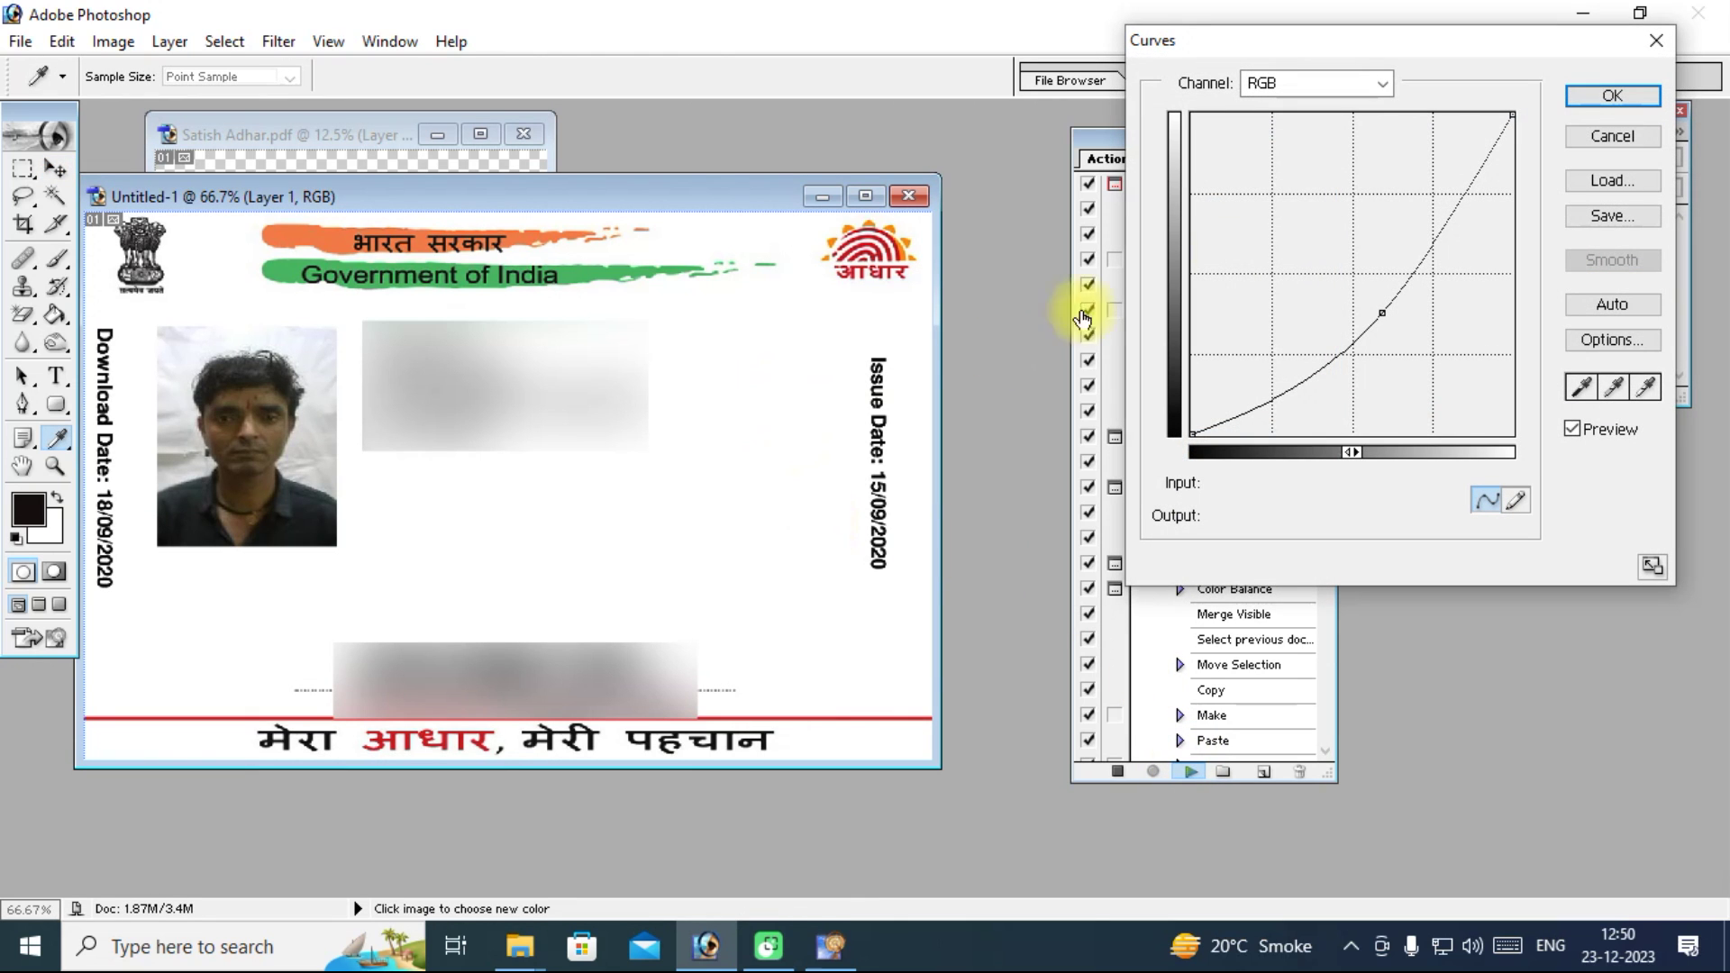
Darken the card front with a downward-bowed curve, then brighten the boxed area with an upward curve.
left_click_drag(1256, 43, 1088, 72)
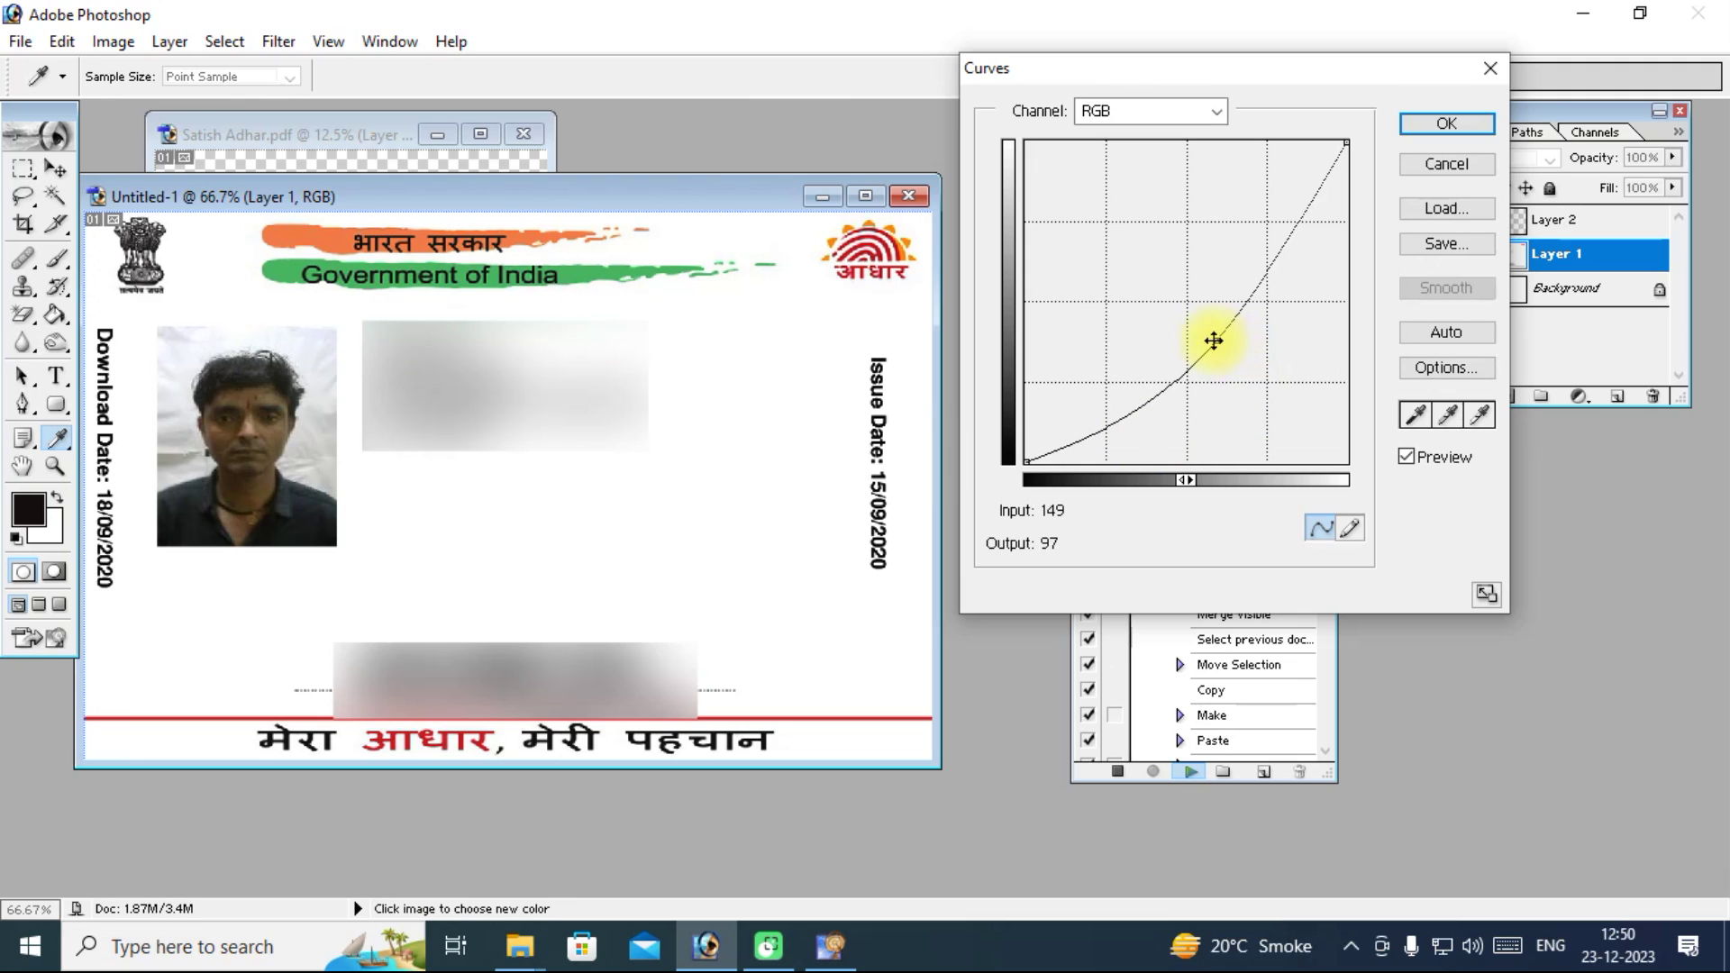
left_click_drag(1217, 341, 1149, 303)
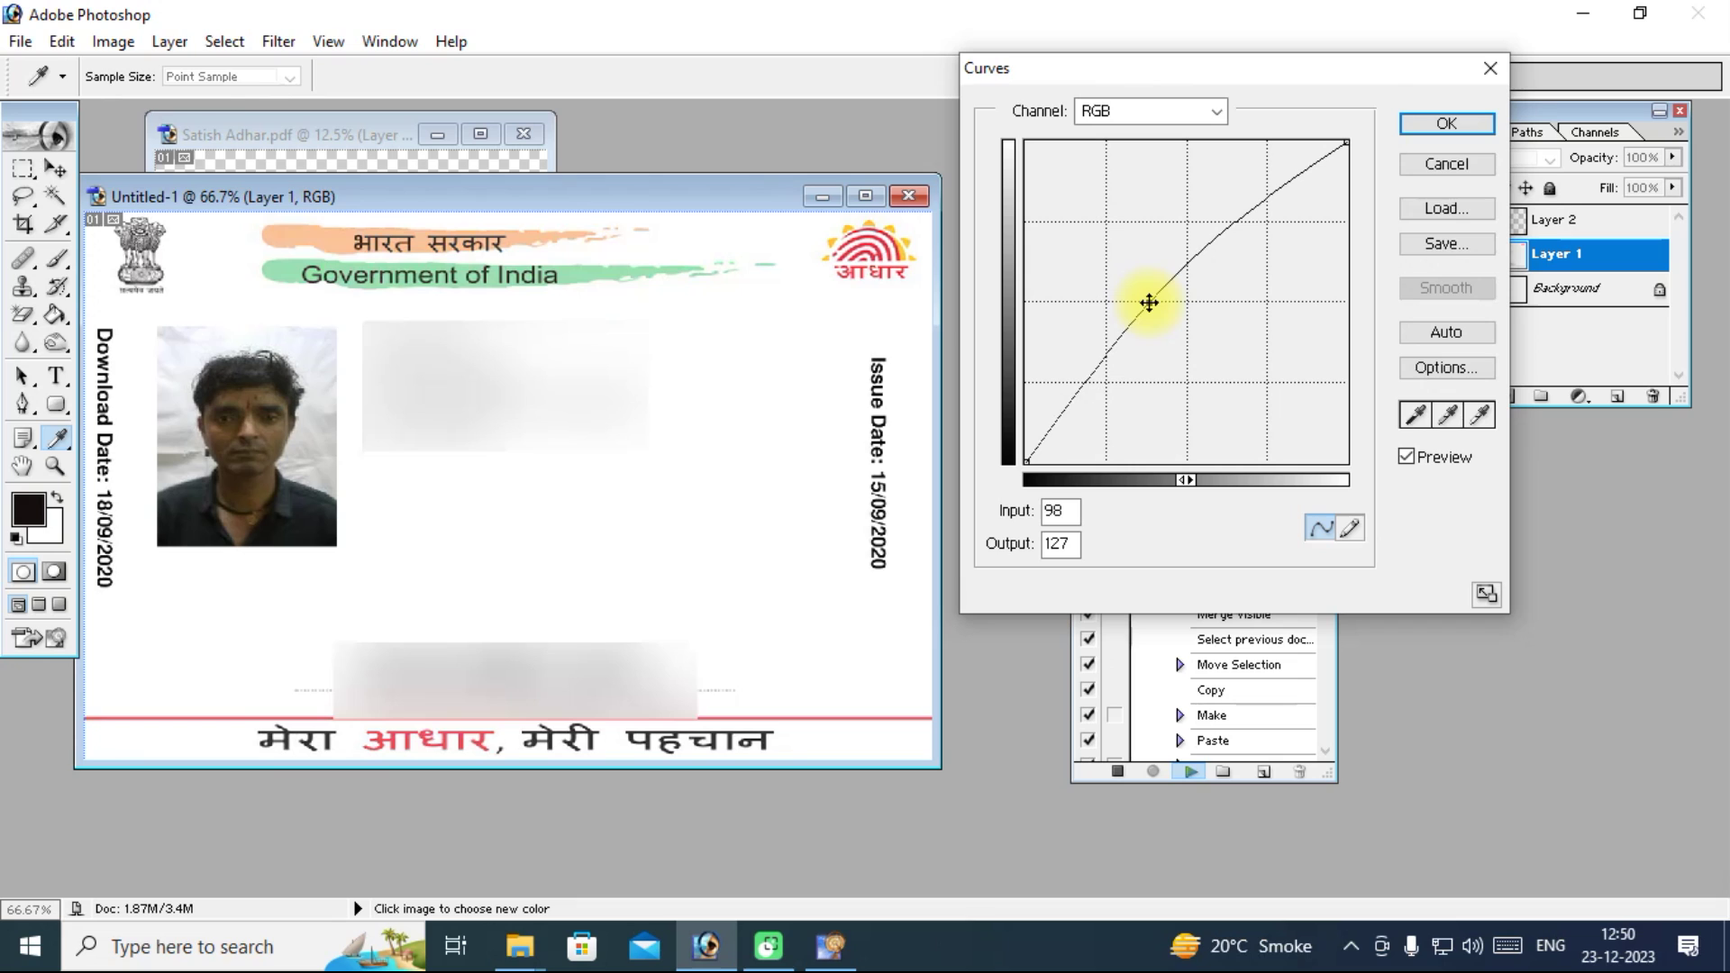
left_click_drag(1149, 303, 1138, 298)
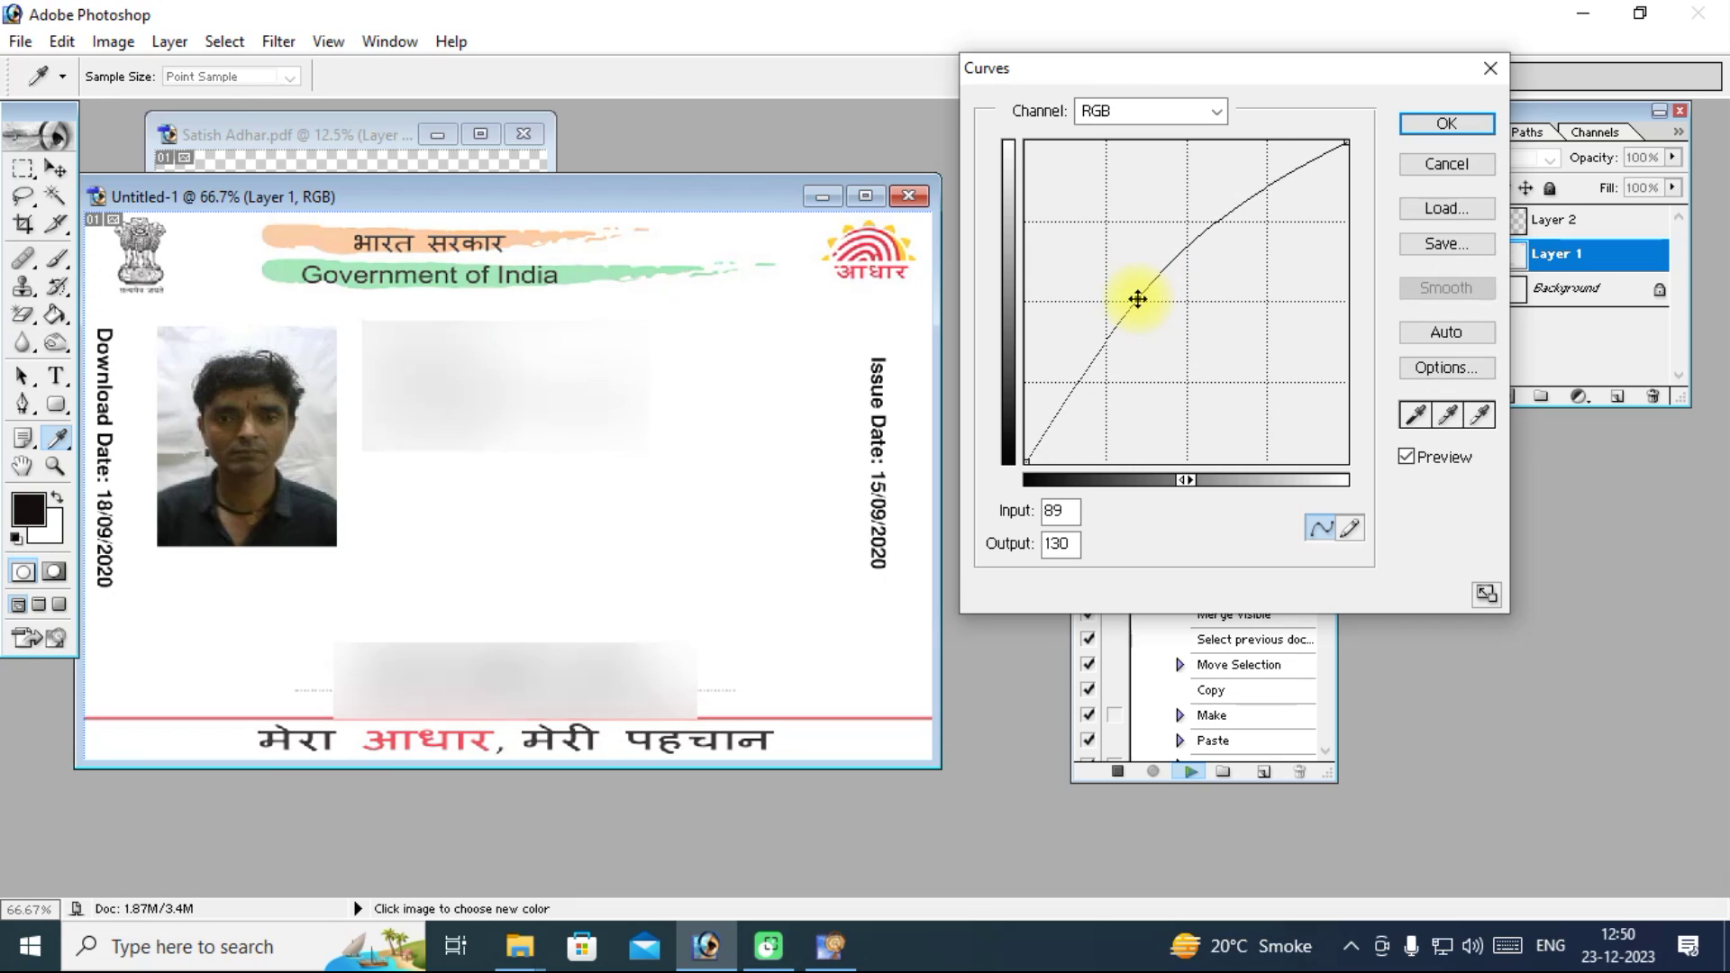
left_click_drag(1138, 298, 1231, 353)
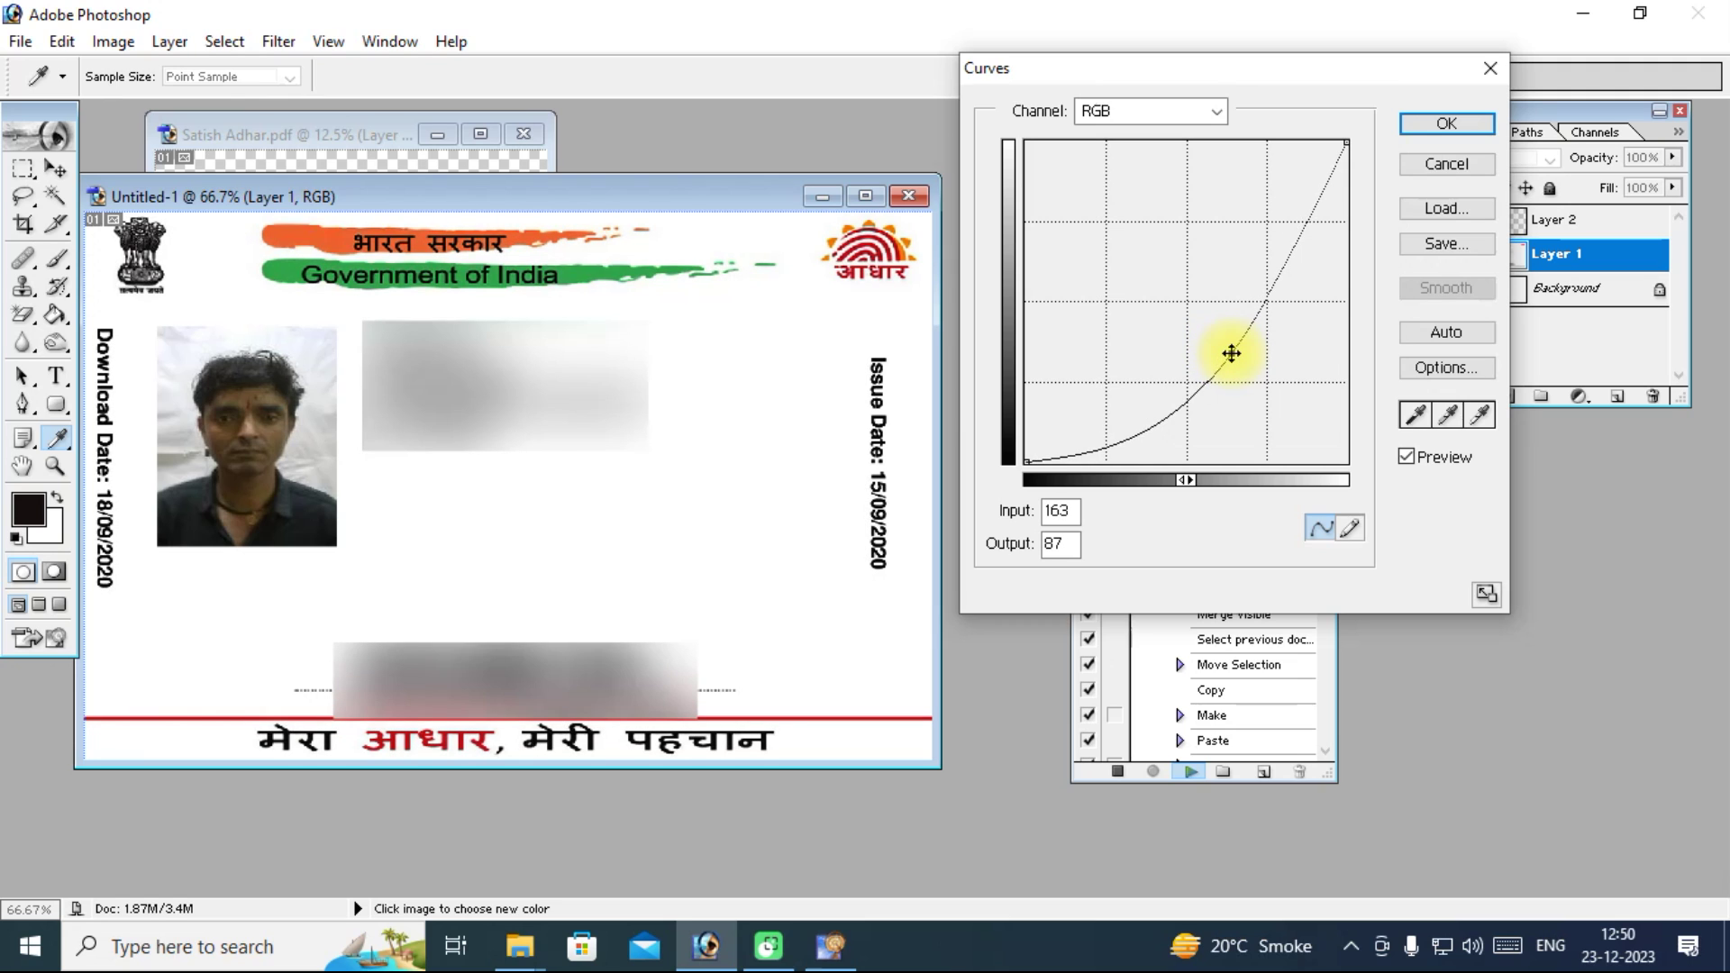
left_click_drag(1231, 353, 1231, 358)
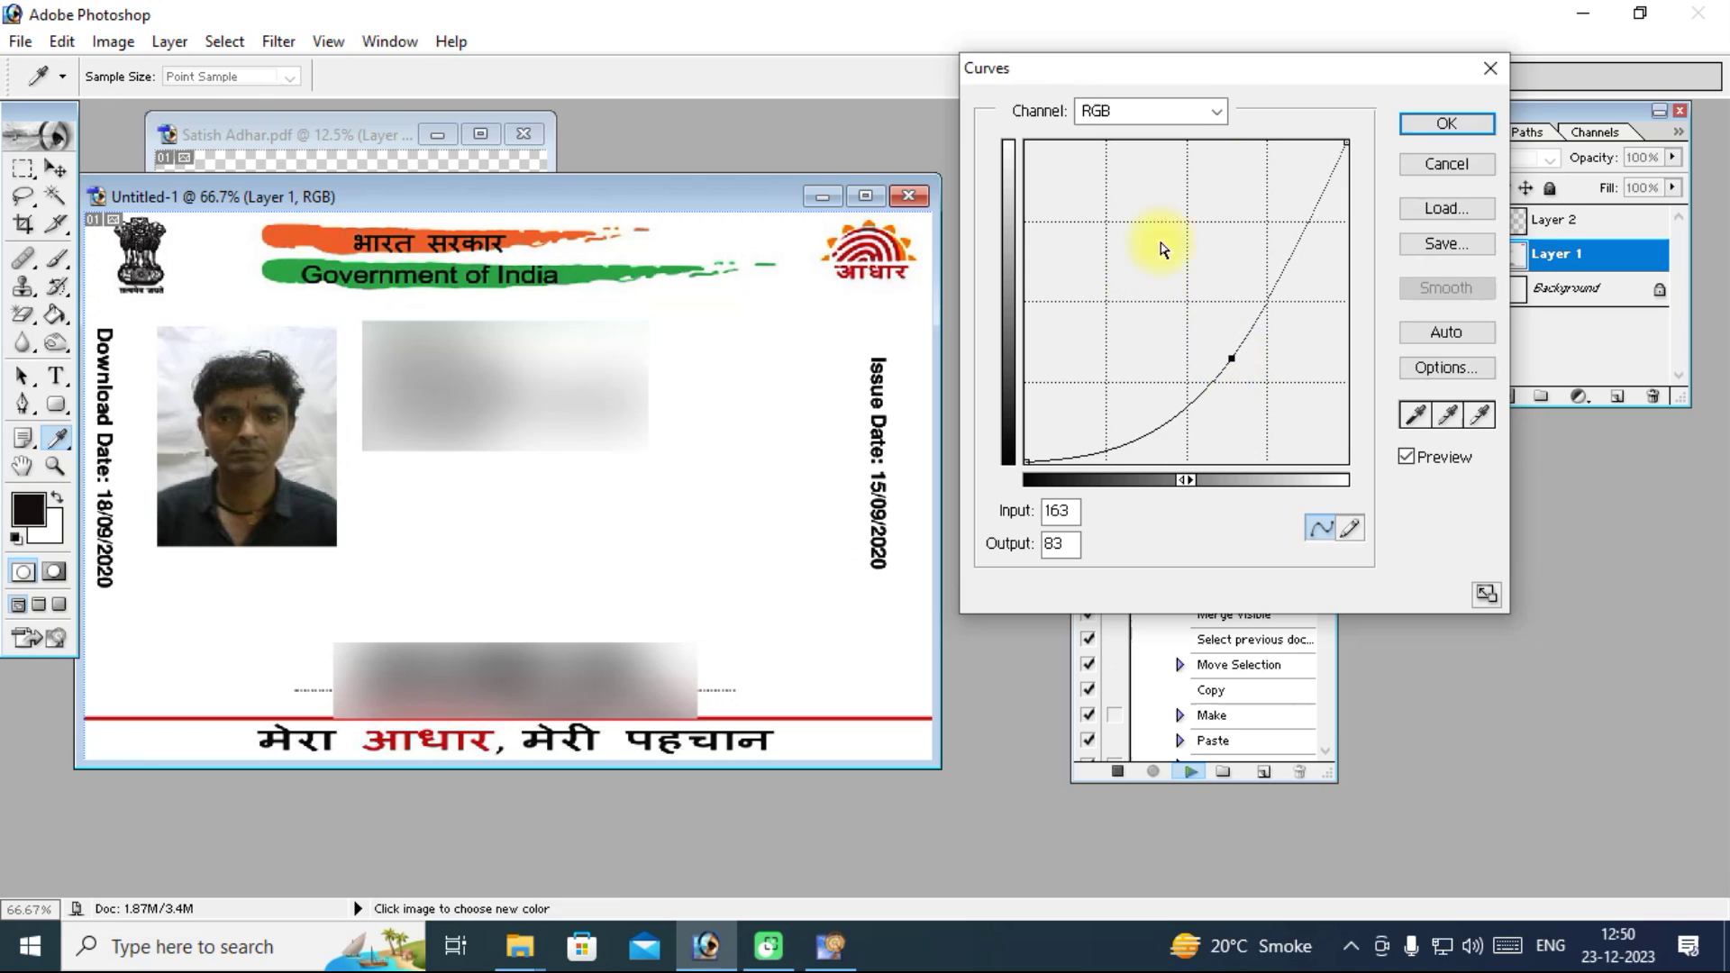
left_click(1446, 123)
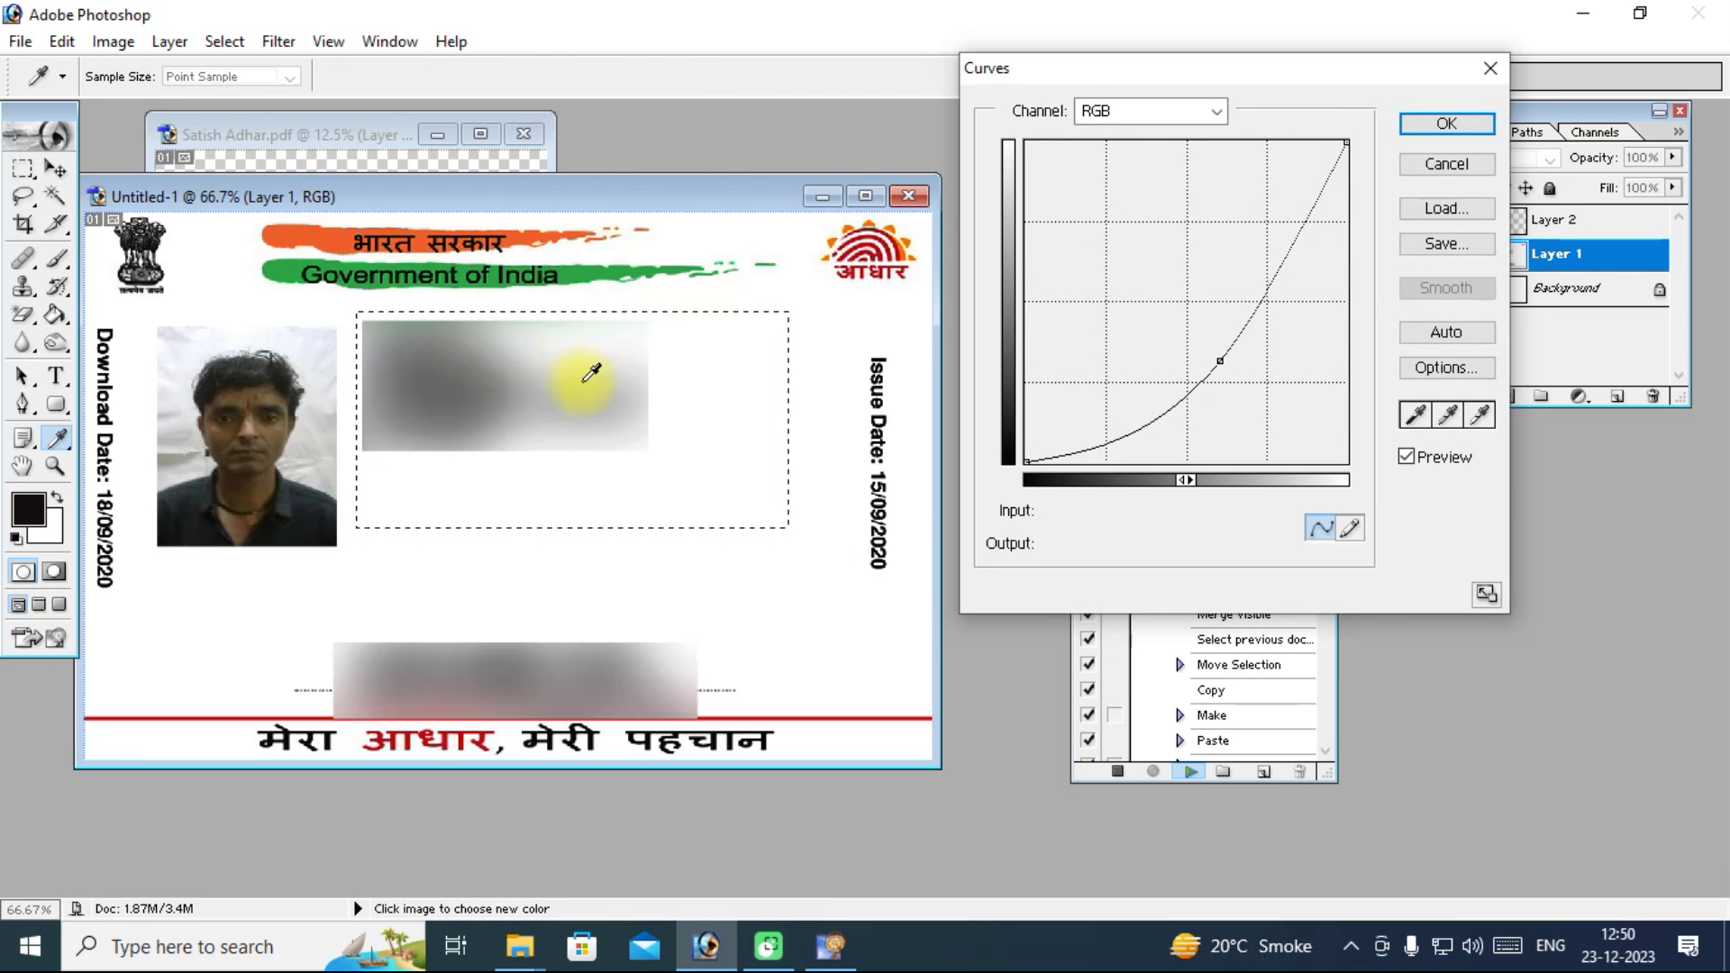
mouse_move(1220, 358)
left_mouse_down()
mouse_move(1097, 290)
mouse_move(1202, 367)
left_mouse_up()
left_click(1430, 126)
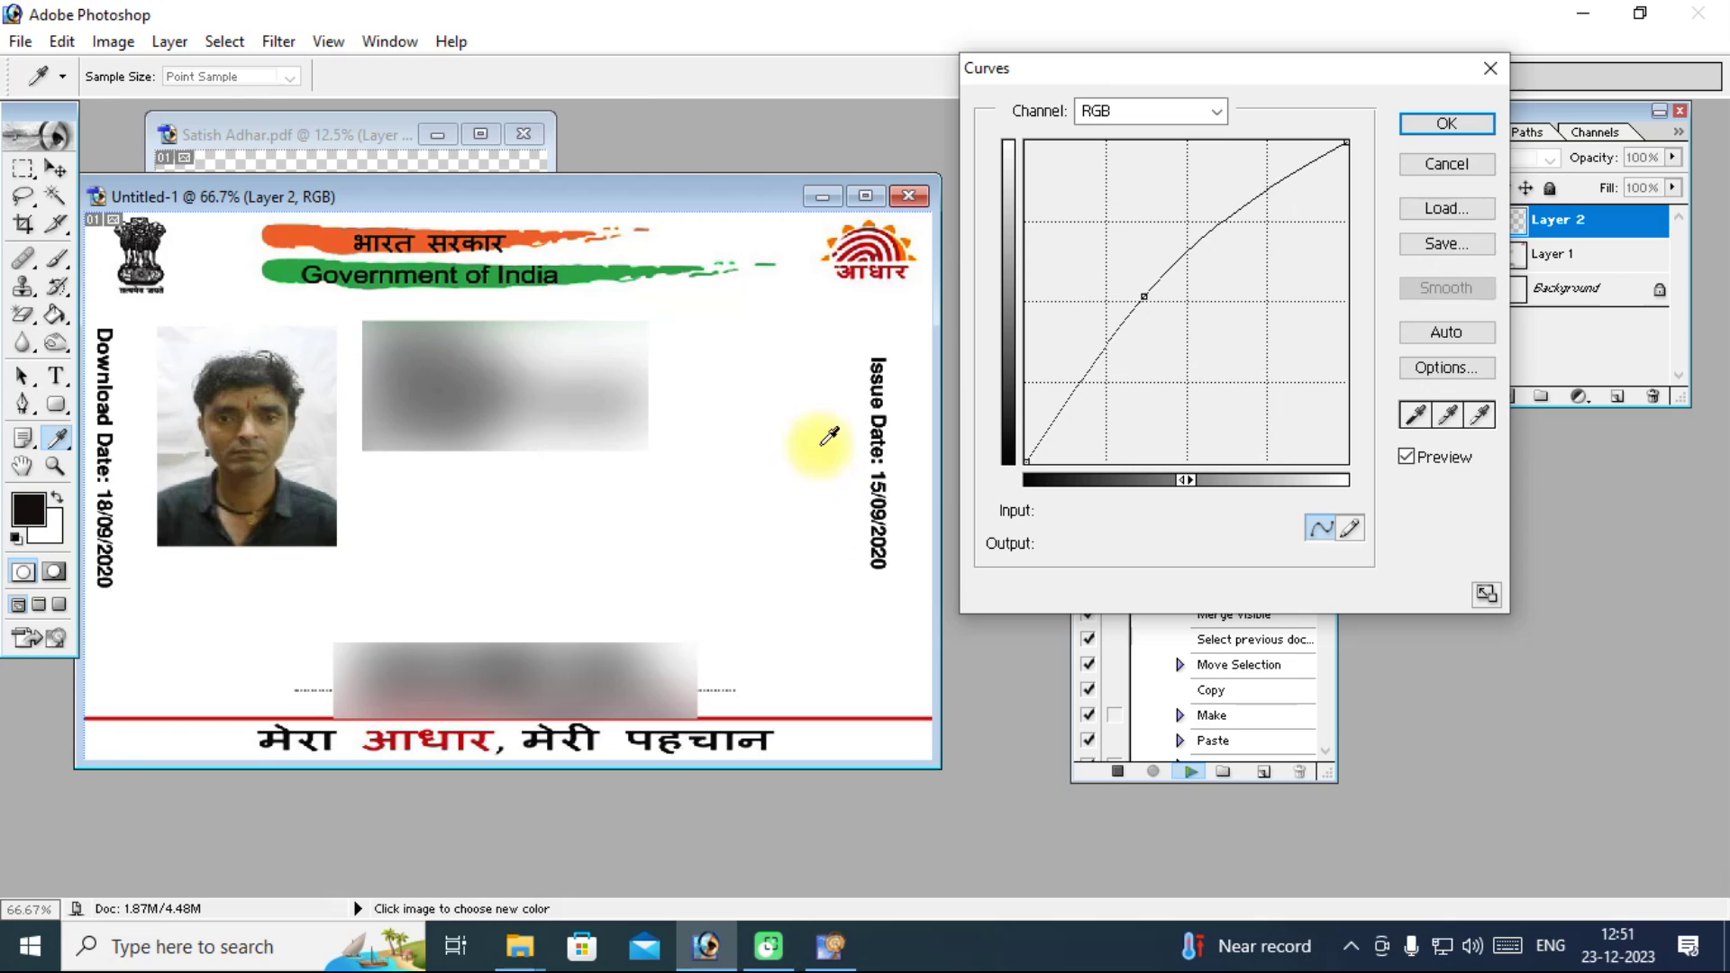
Brighten Layer 2 with a curve near Input 81 / Output 138 and accept it.
mouse_move(1144, 295)
left_mouse_down()
mouse_move(1116, 289)
mouse_move(1194, 325)
mouse_move(1128, 288)
left_mouse_up()
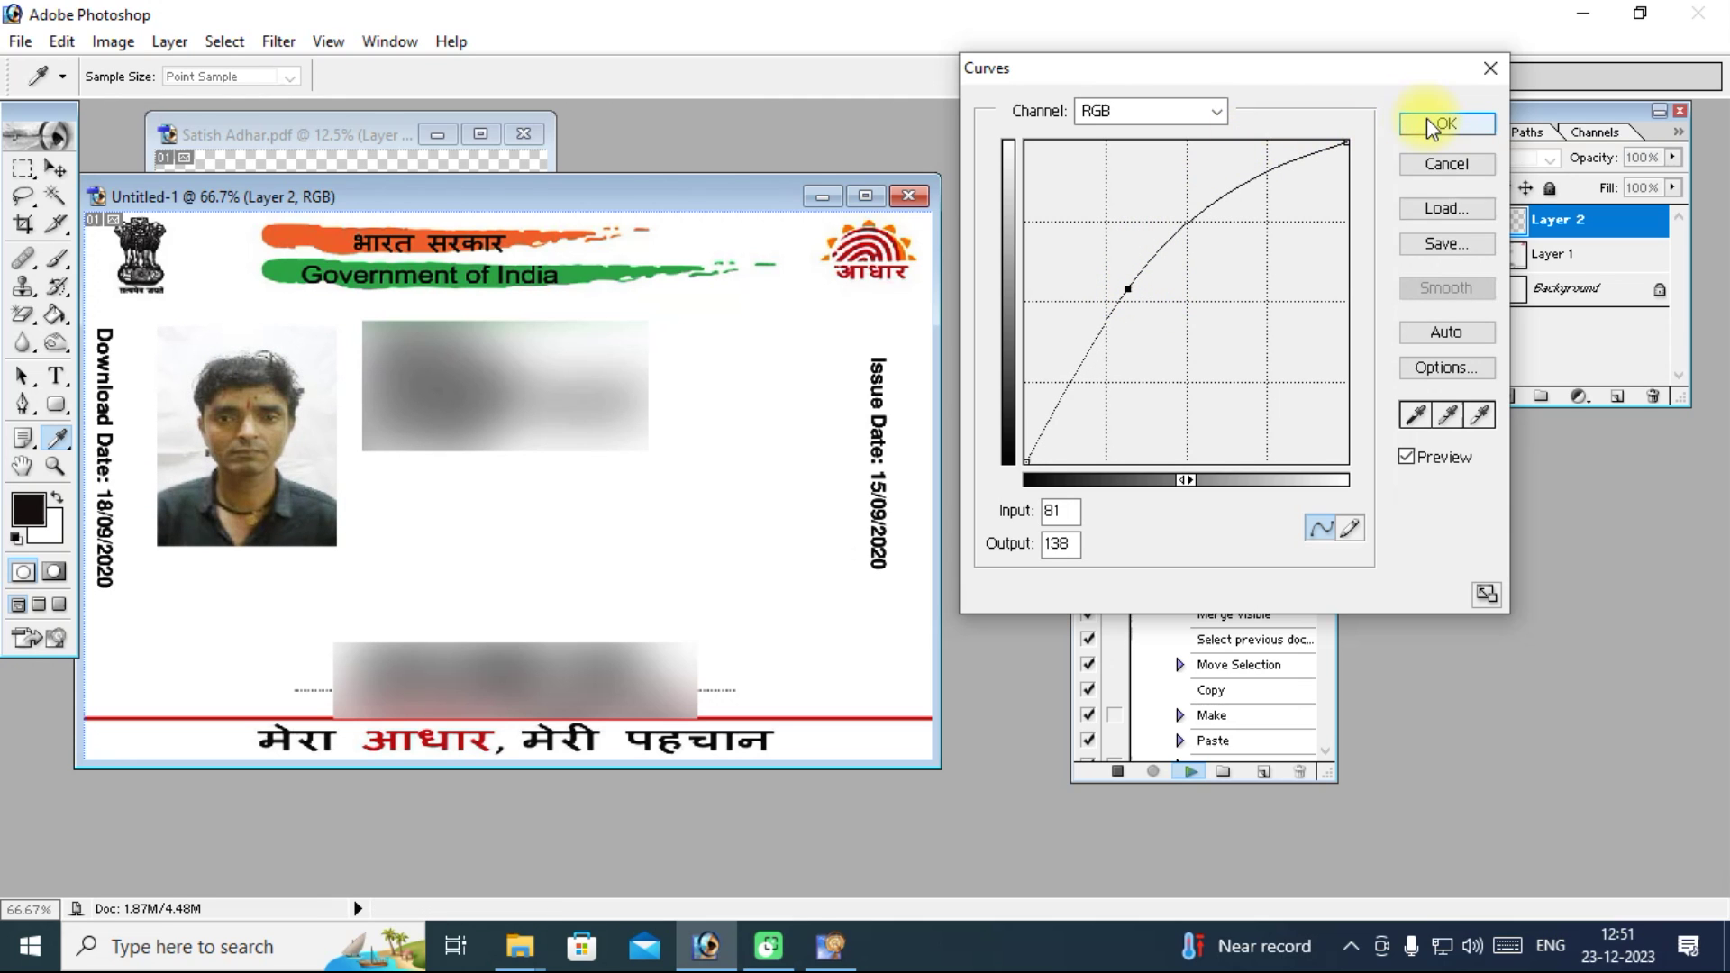
left_click(1439, 123)
left_click_drag(1313, 45, 1070, 71)
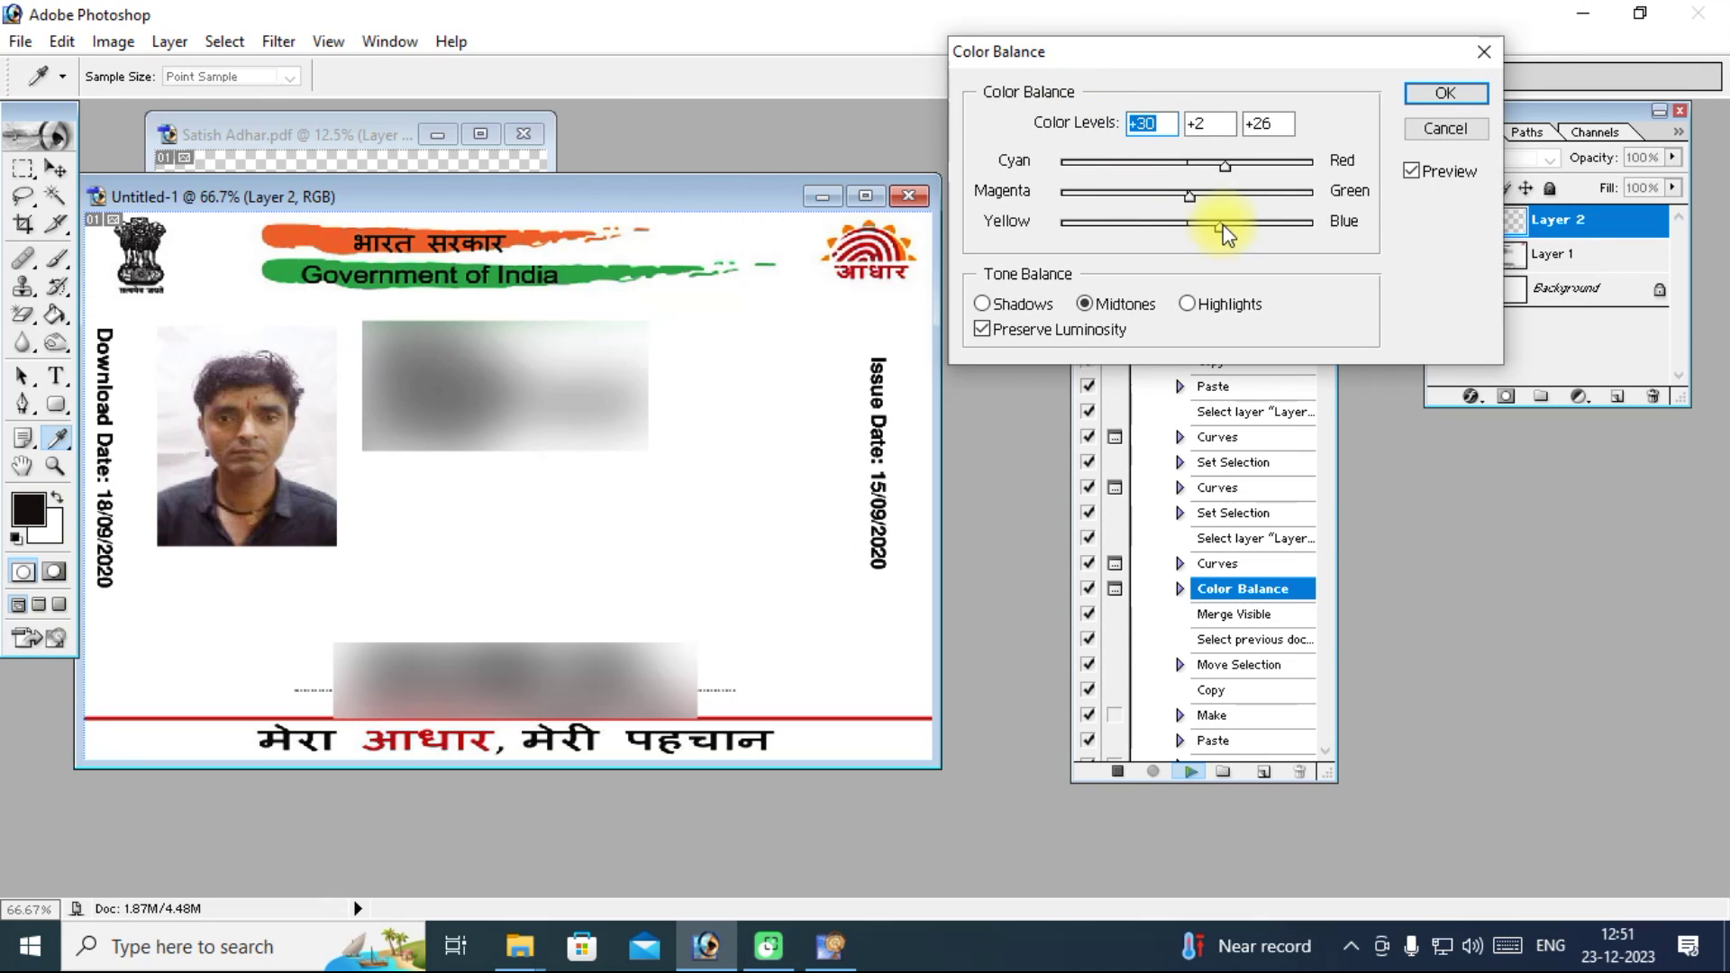
Accept Color Balance at +30, −10, +29 so the action finishes the print page.
left_click_drag(1266, 234, 1199, 223)
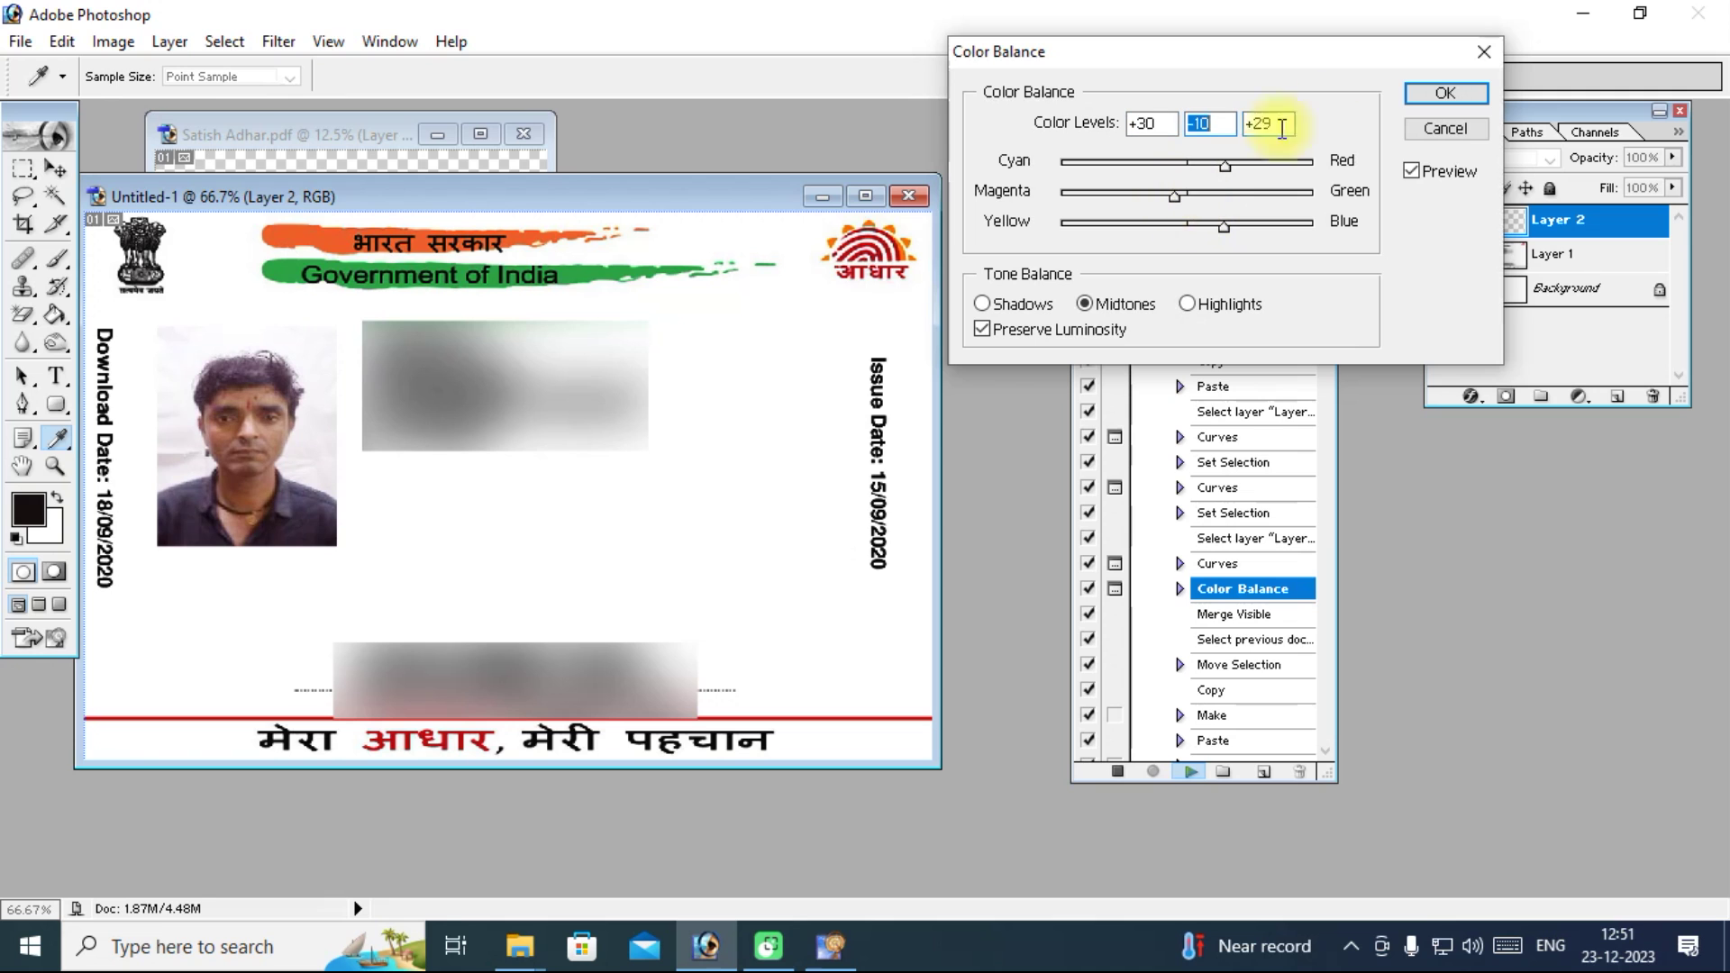
left_click(1442, 93)
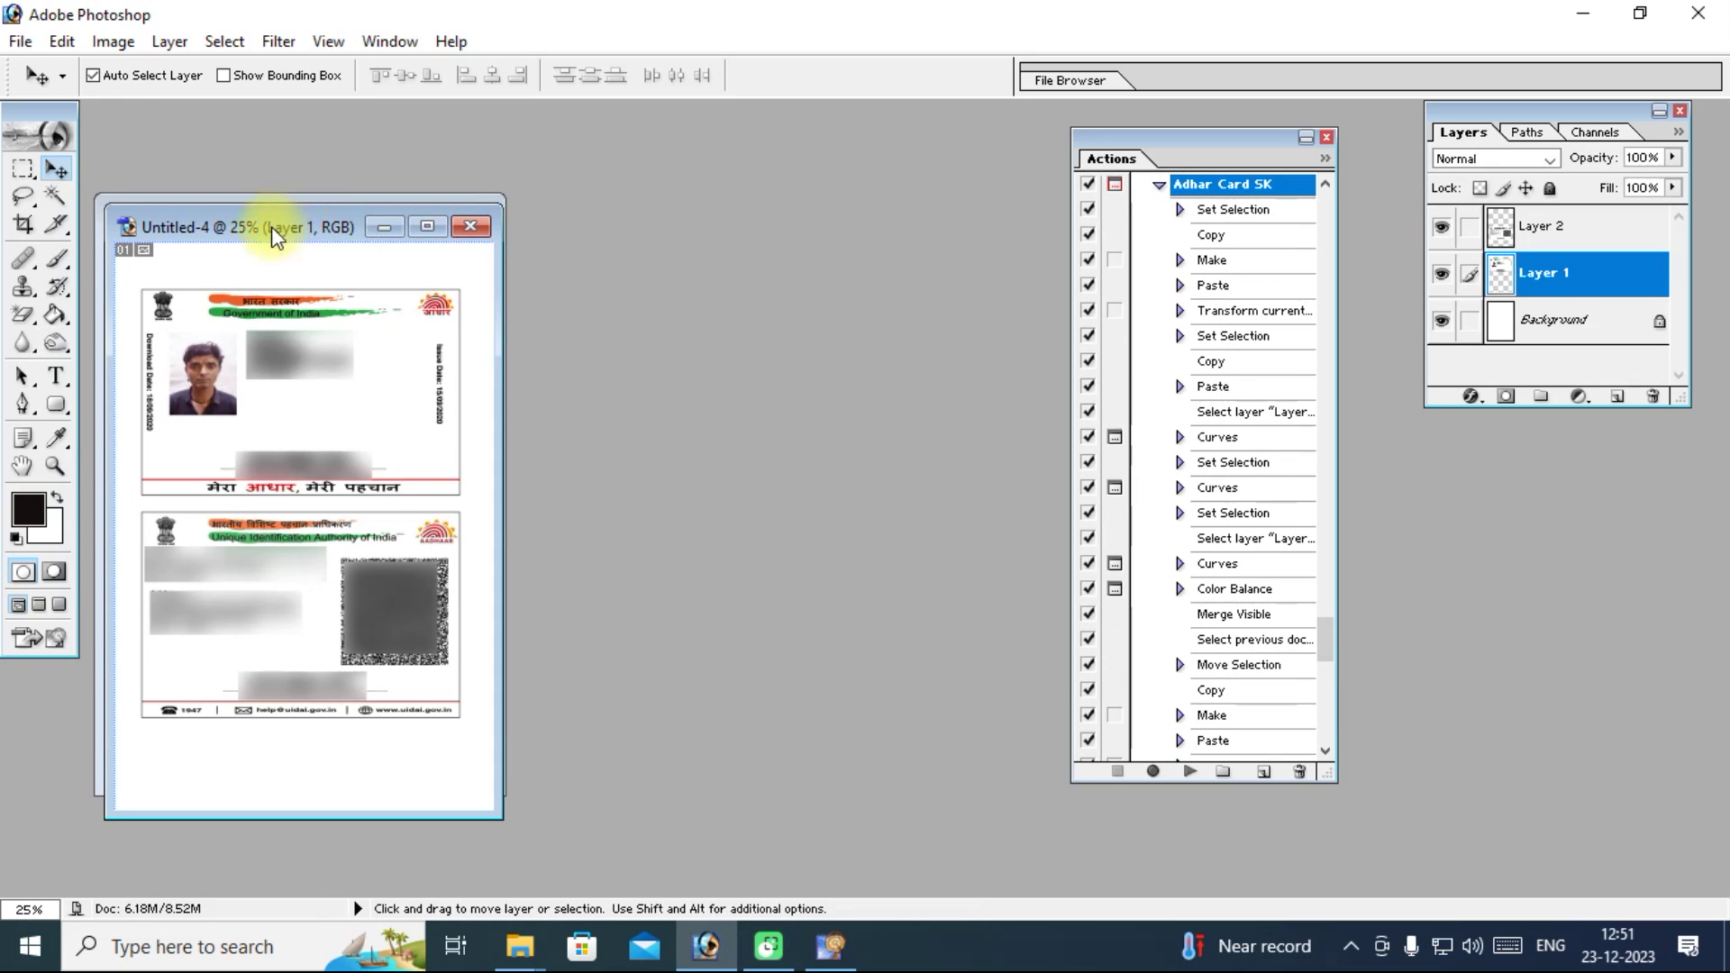
Arrange the Untitled-4 and Untitled-3 print pages side by side, both fully visible.
left_click_drag(272, 225, 802, 157)
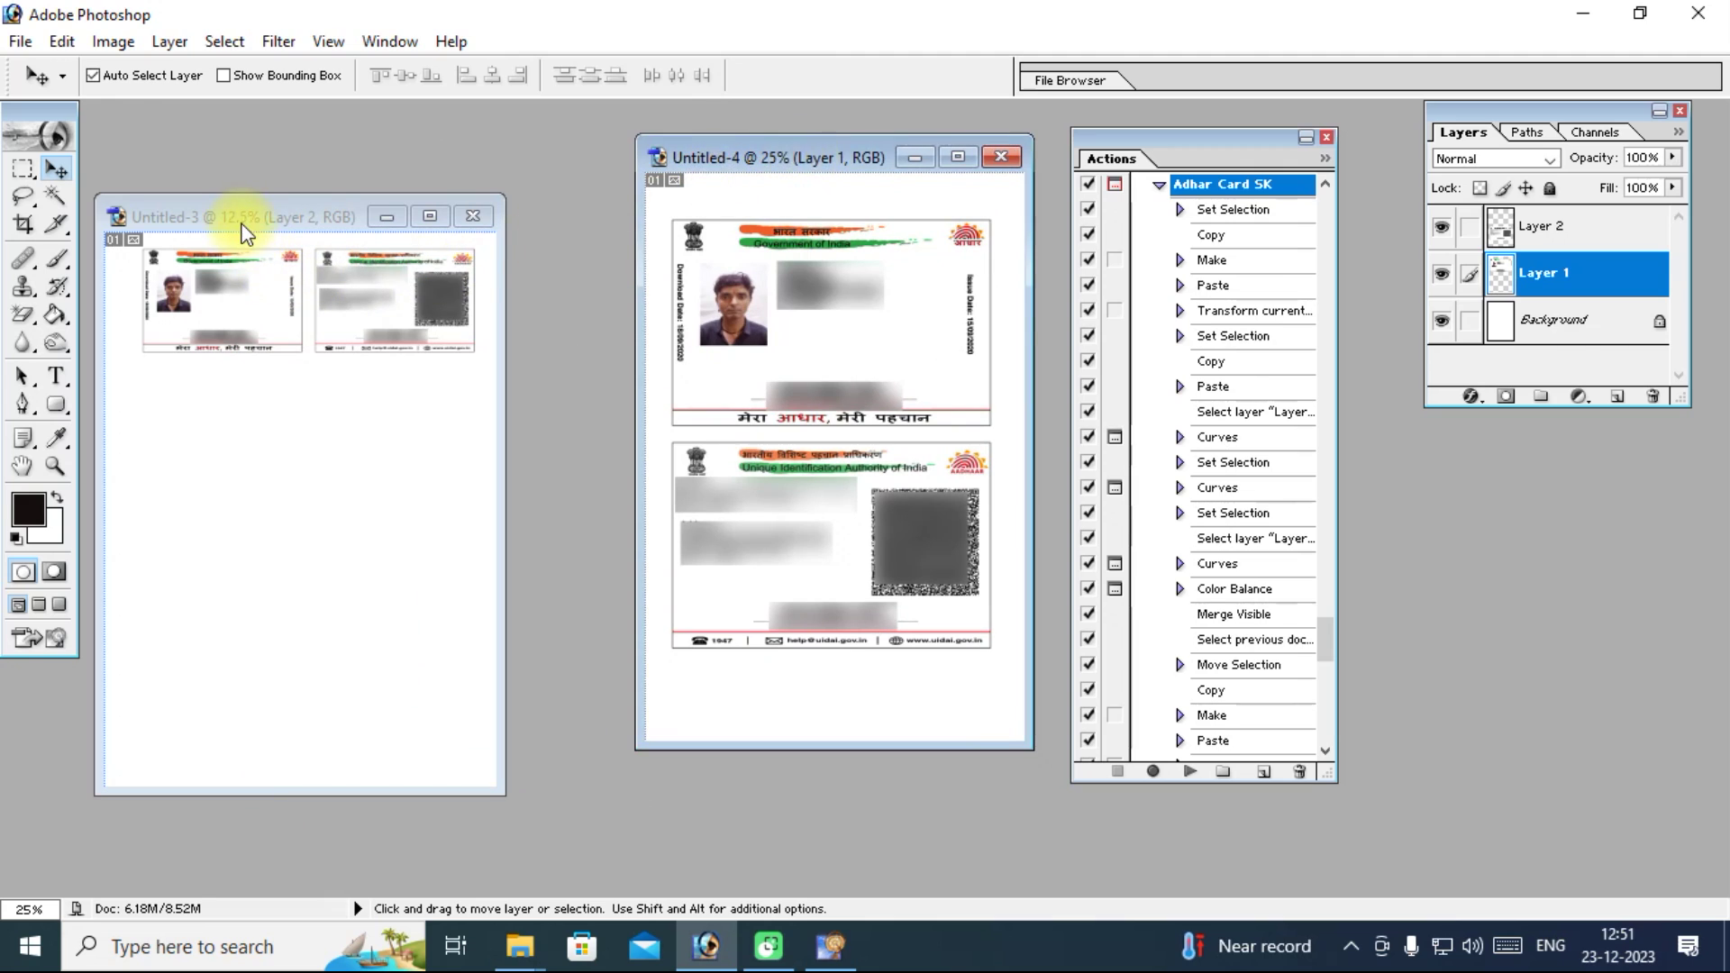
left_click_drag(248, 226, 351, 172)
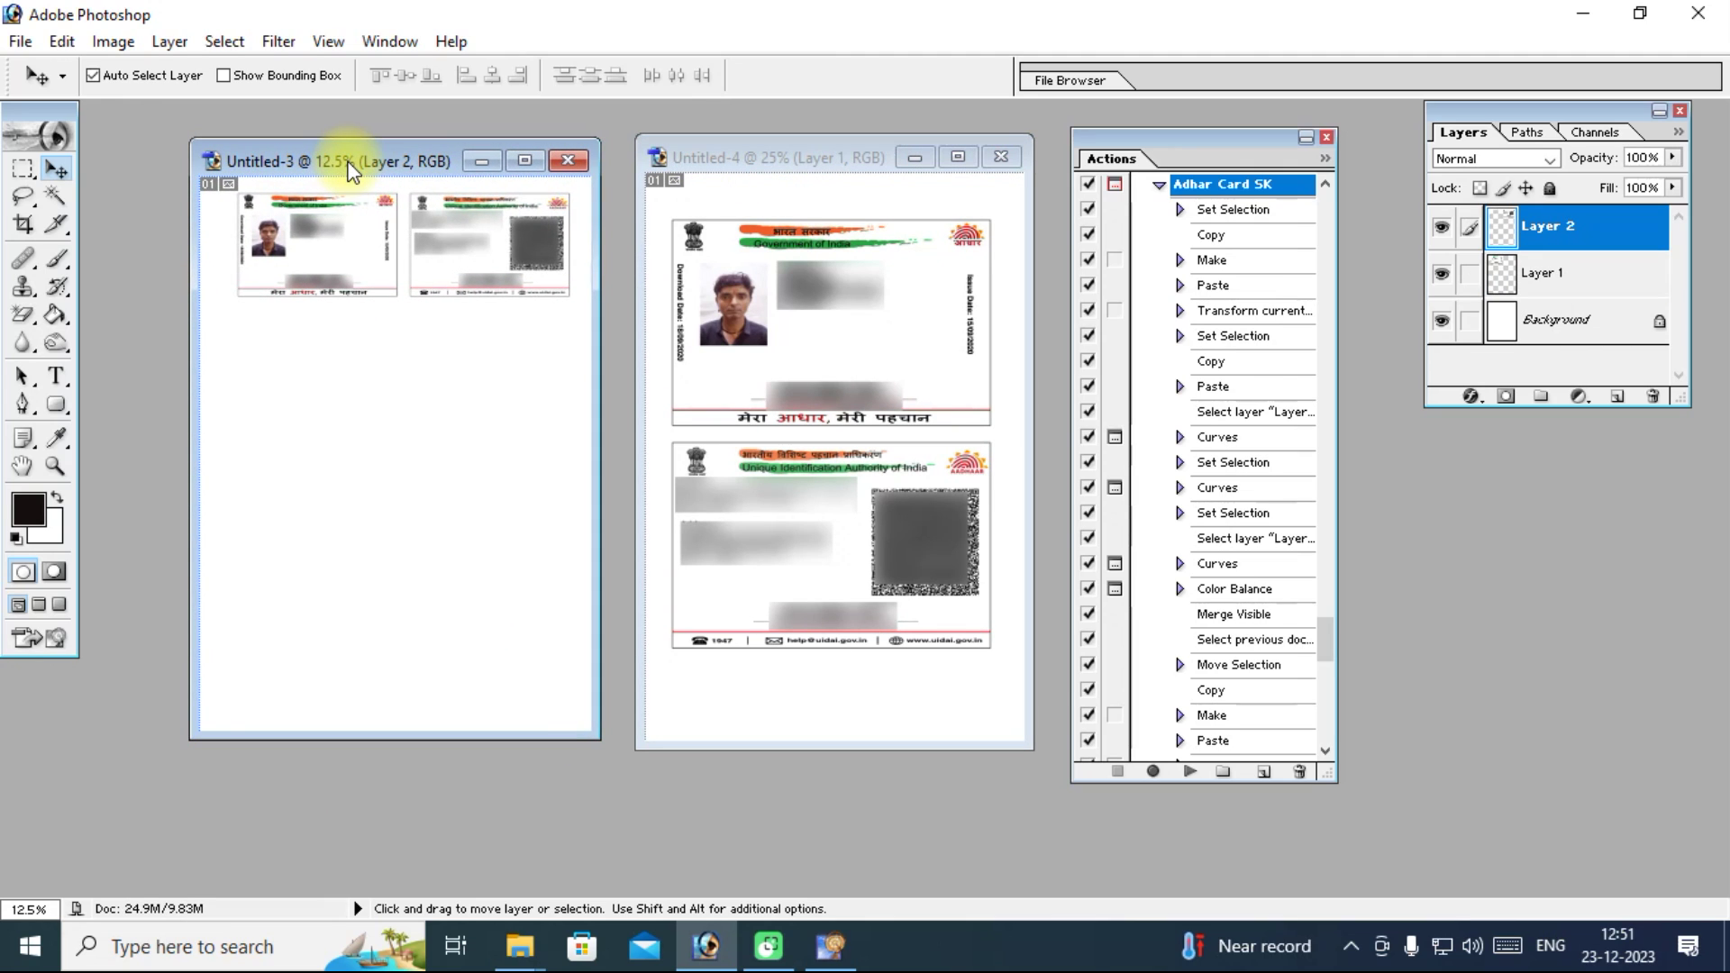